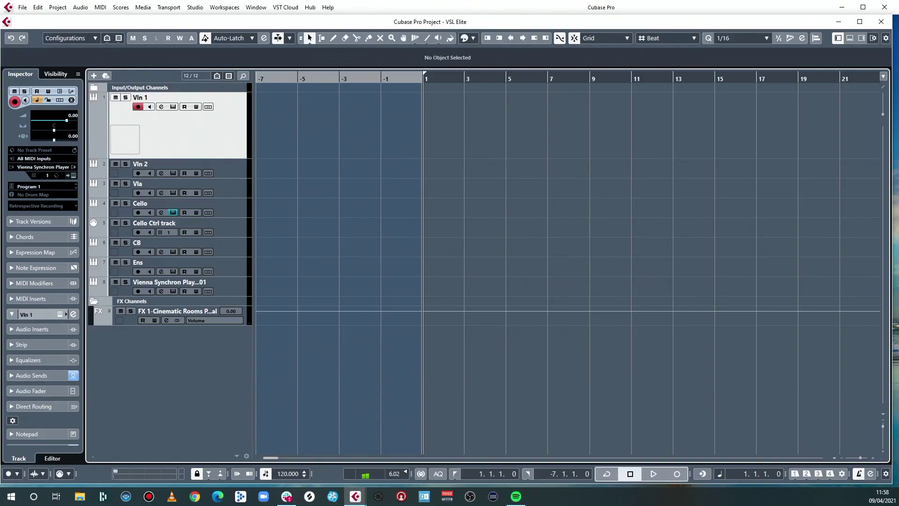
left_click(173, 212)
left_click_drag(228, 40, 260, 53)
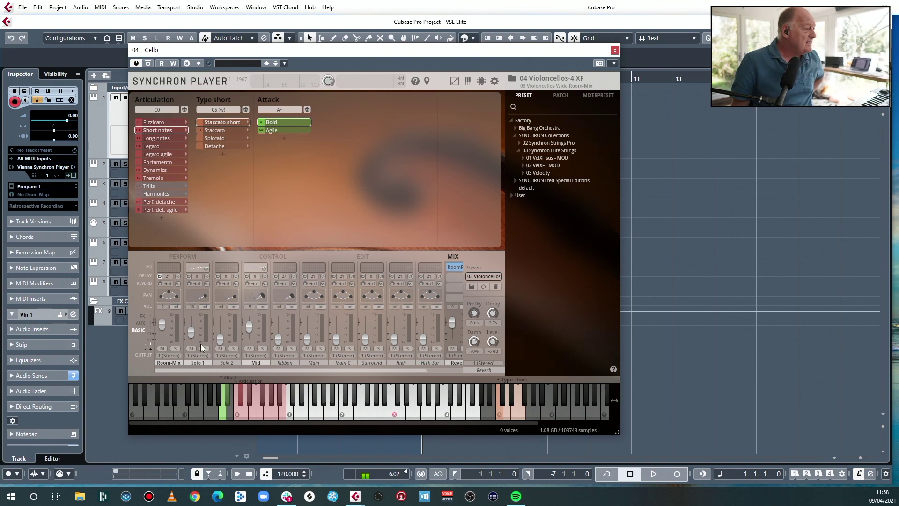
left_click_drag(297, 48, 422, 106)
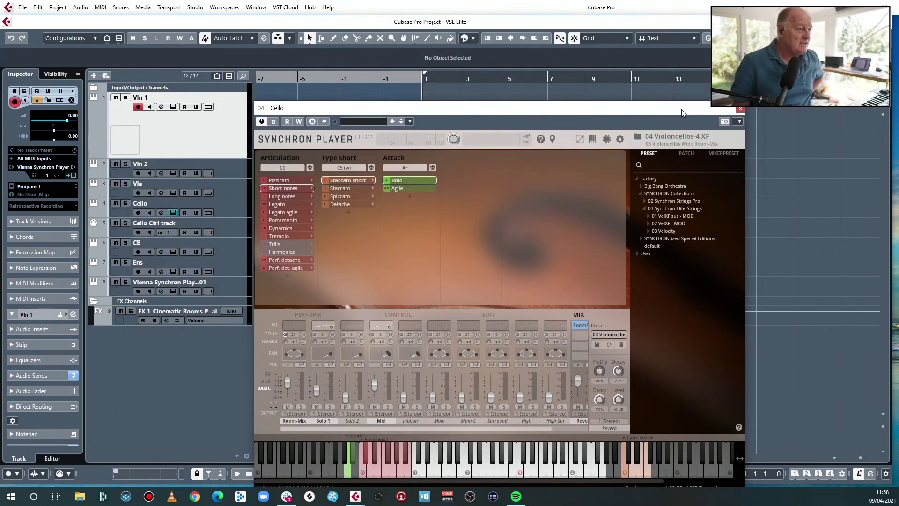
left_click(739, 109)
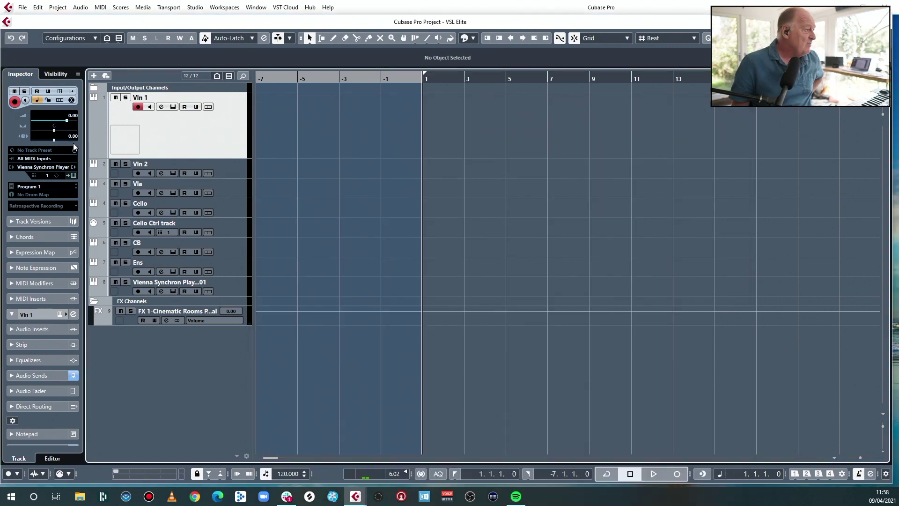
Open the Vln 1 track's Synchron Player instrument and select the Short notes articulation.
left_click(72, 174)
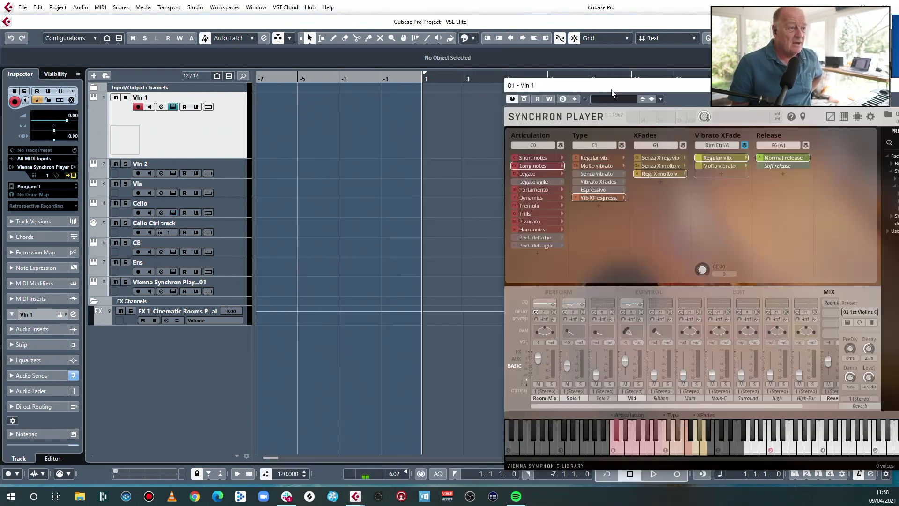
left_click_drag(664, 87, 370, 34)
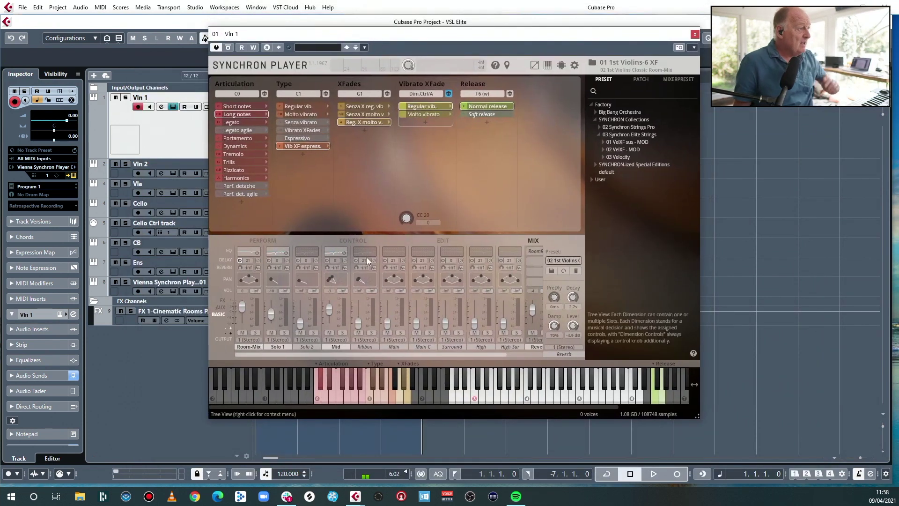
left_click(243, 107)
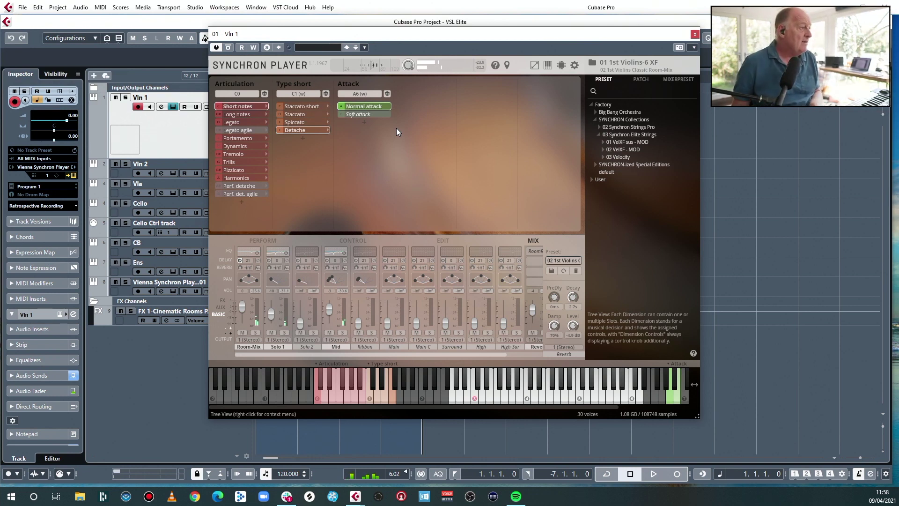
Audition the short-note types: Staccato short with the Bold attack, Staccato, Spiccato and Detache.
left_click(291, 107)
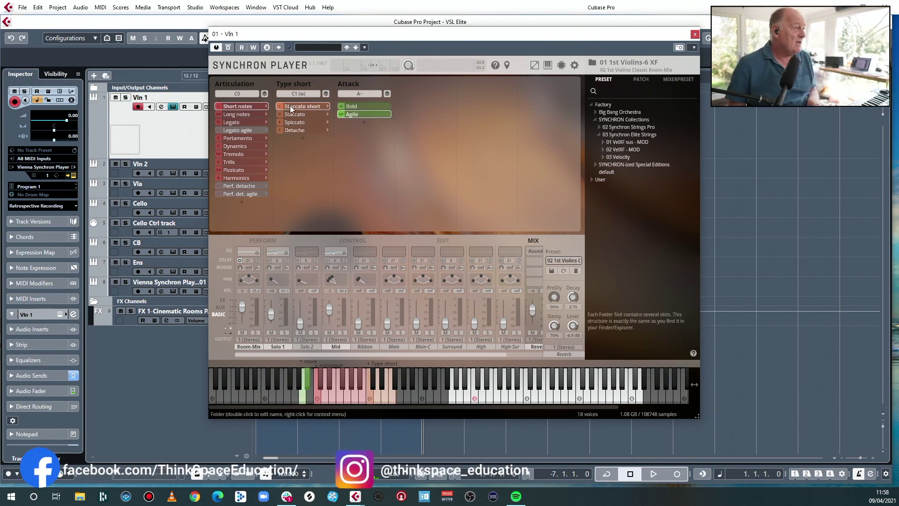
left_click(365, 107)
left_click(301, 115)
left_click(307, 125)
left_click(308, 130)
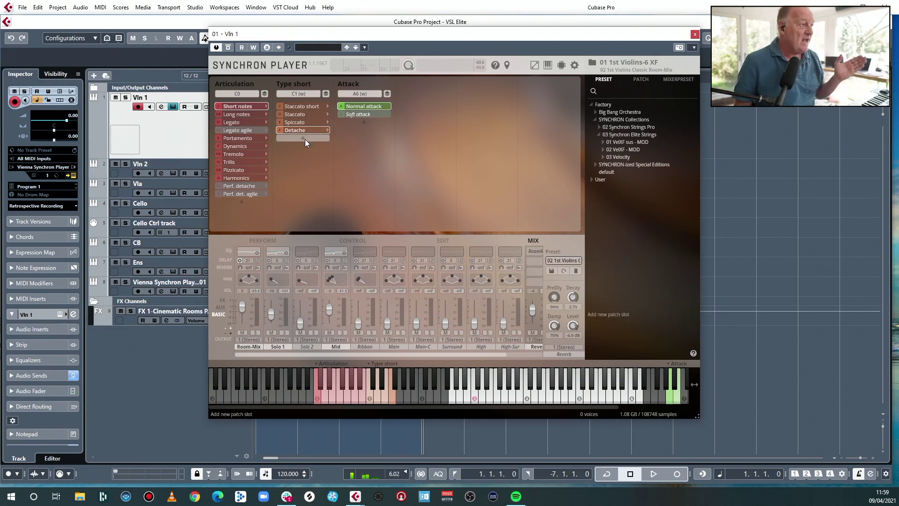
Set the short-note type to Staccato short and close the Vln 1 instrument window.
left_click(291, 108)
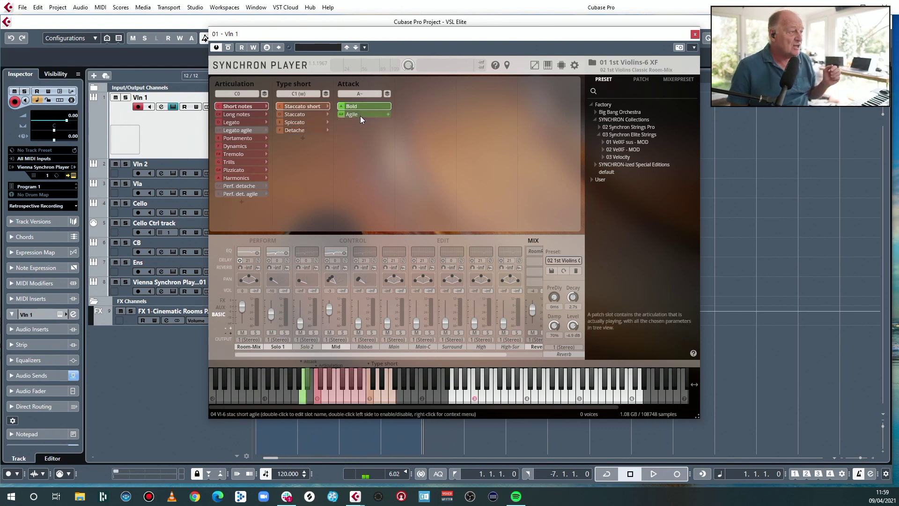
left_click_drag(362, 38, 412, 43)
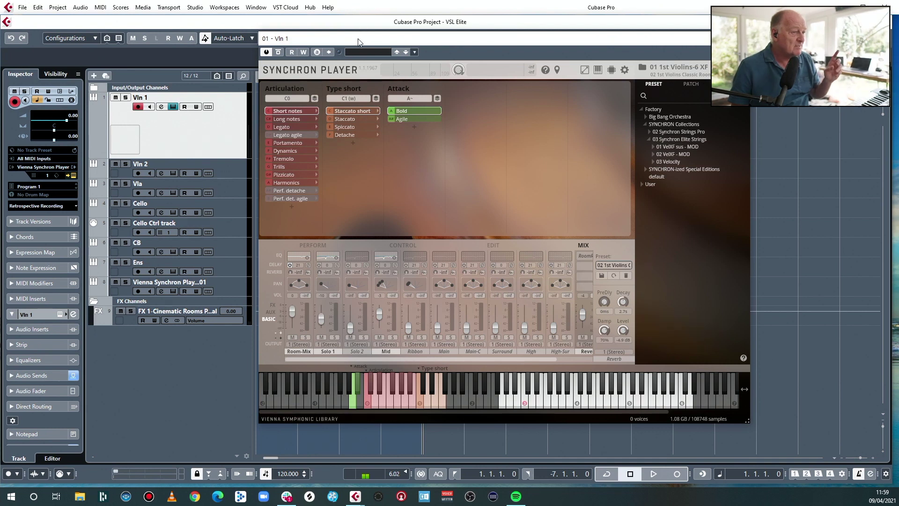
left_click(745, 38)
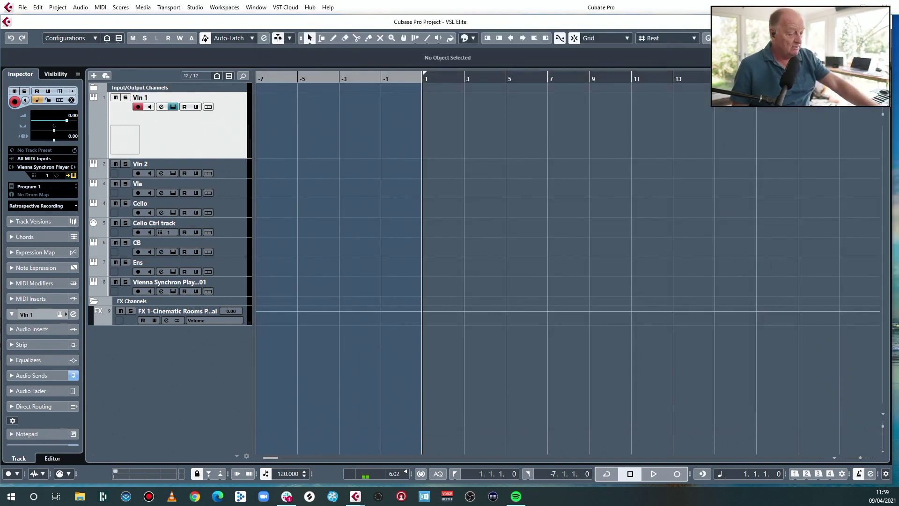
Draw an empty MIDI part on the Vln 1 track from bar 1 to 14.4.1.0.
left_click_drag(428, 102, 708, 112)
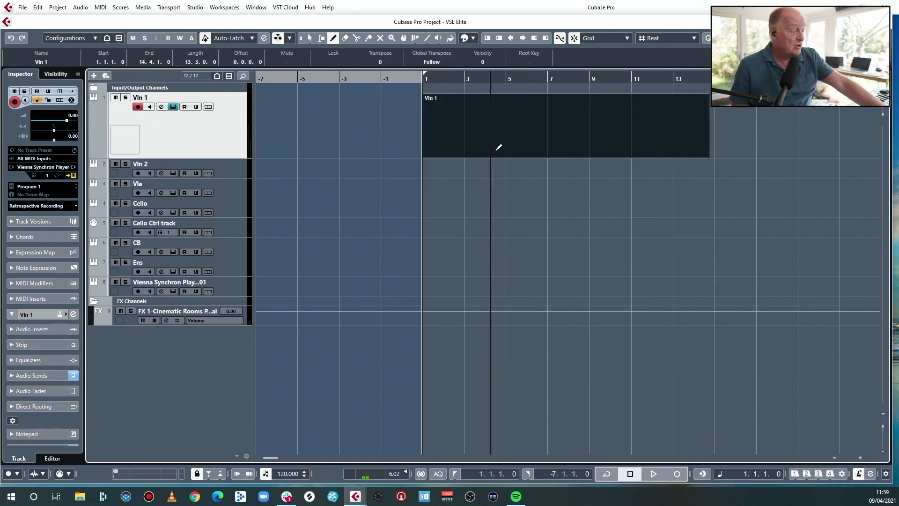
key("1")
Open the Vln 1 part in the Key Editor, step-record a run of 1/16 notes across bars 2 and 3, and close the editor.
double_click(487, 136)
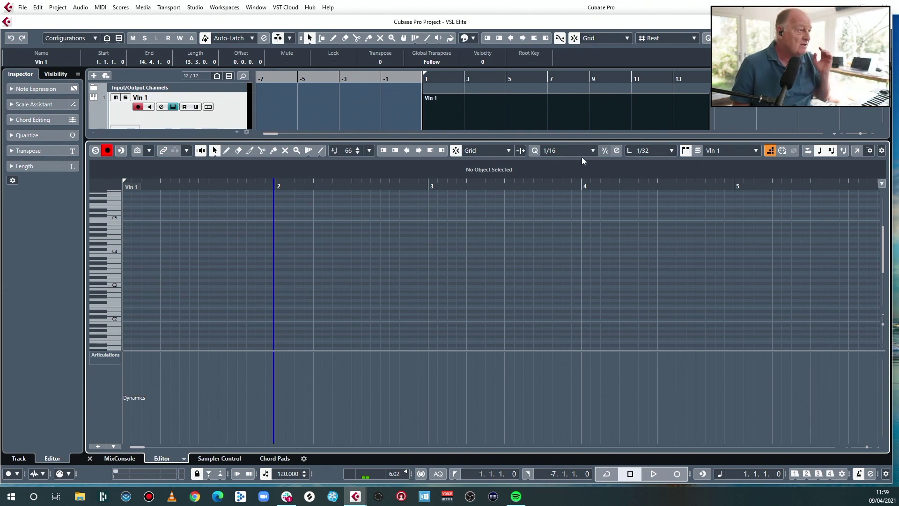
left_click(275, 241)
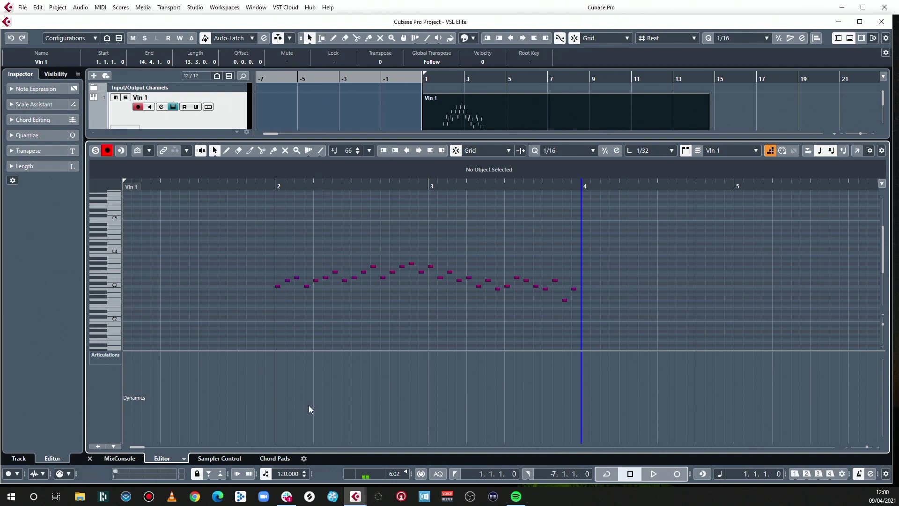
left_click(849, 39)
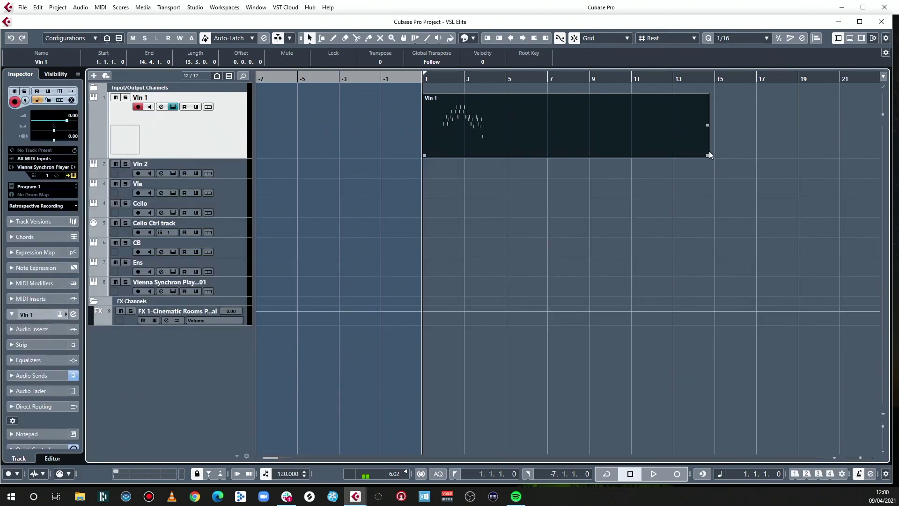
Trim the Vln 1 part to the recorded notes so it starts at bar 2 and ends at bar 4.
key("h")
key("h")
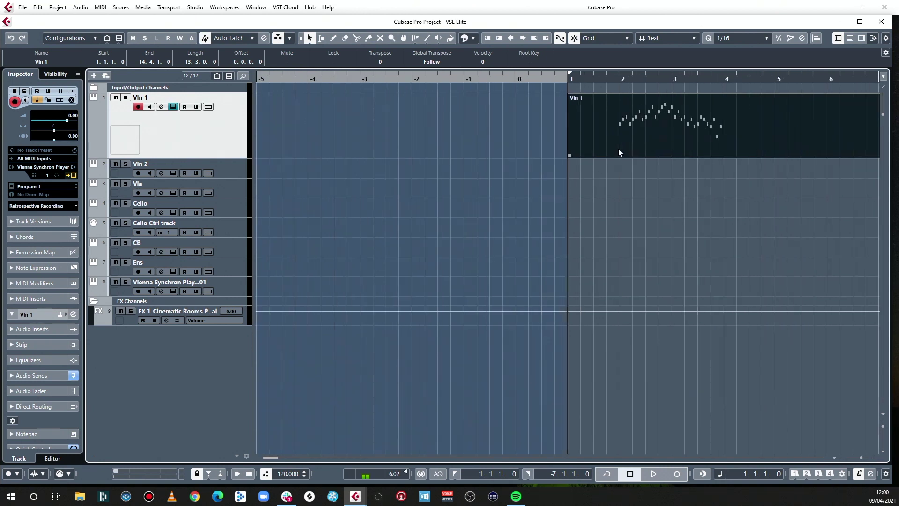
left_click_drag(568, 159, 621, 153)
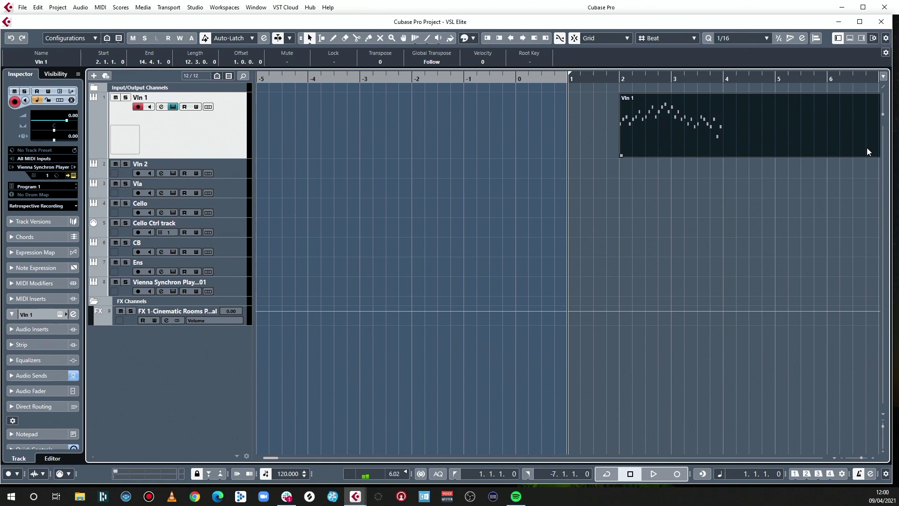
scroll(863, 153, "right", 6)
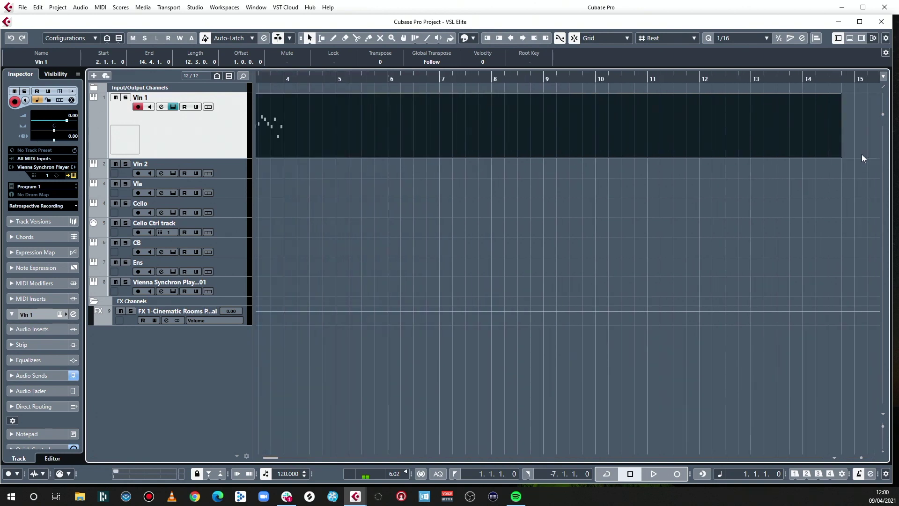
left_click_drag(836, 155, 285, 154)
scroll(448, 164, "left", 3)
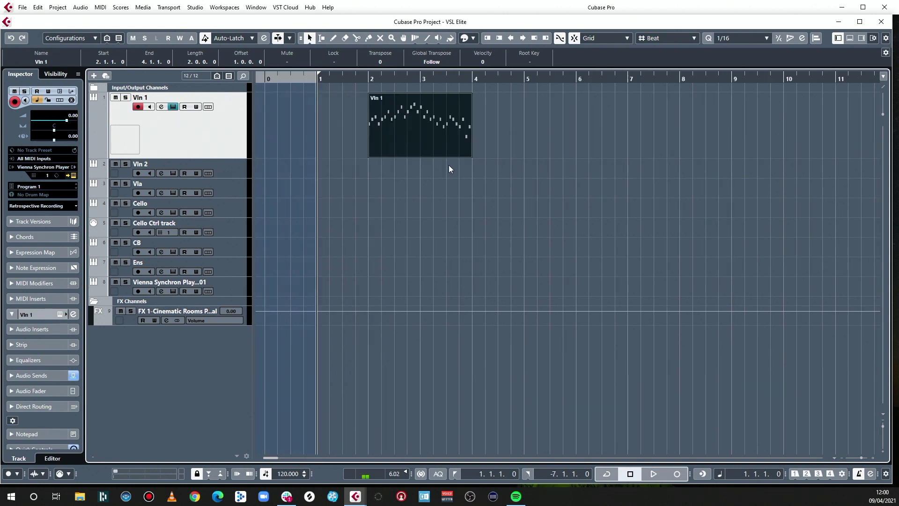
Play back the two-bar Vln 1 part and duplicate it twice so the copies run on to bar 8.
key("space")
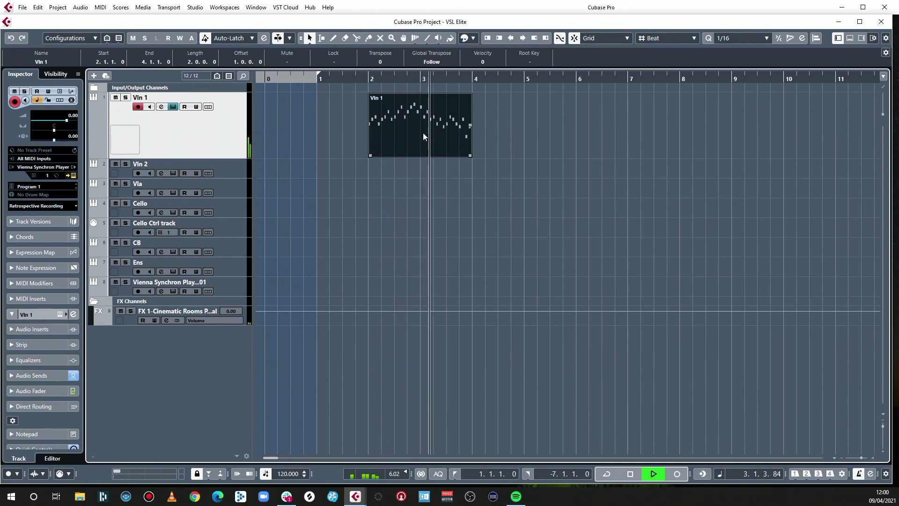
key("ctrl+d")
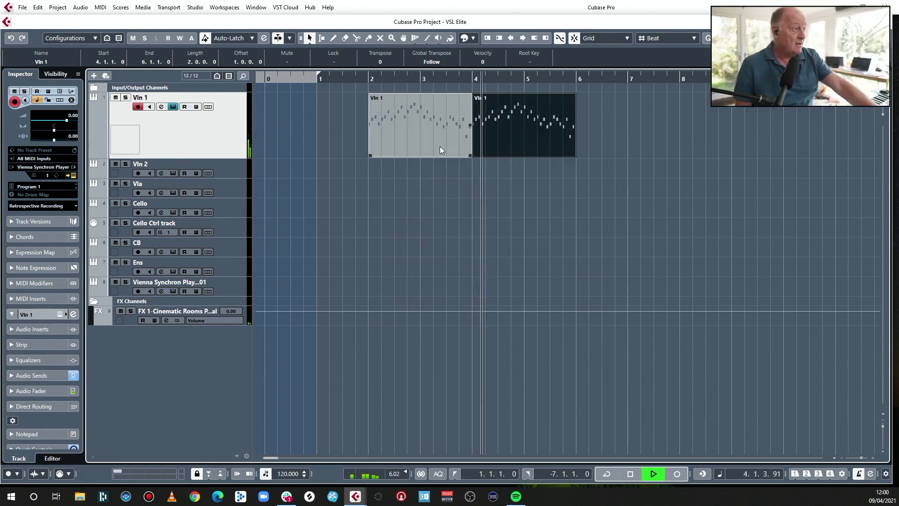
key("space")
key("ctrl+d")
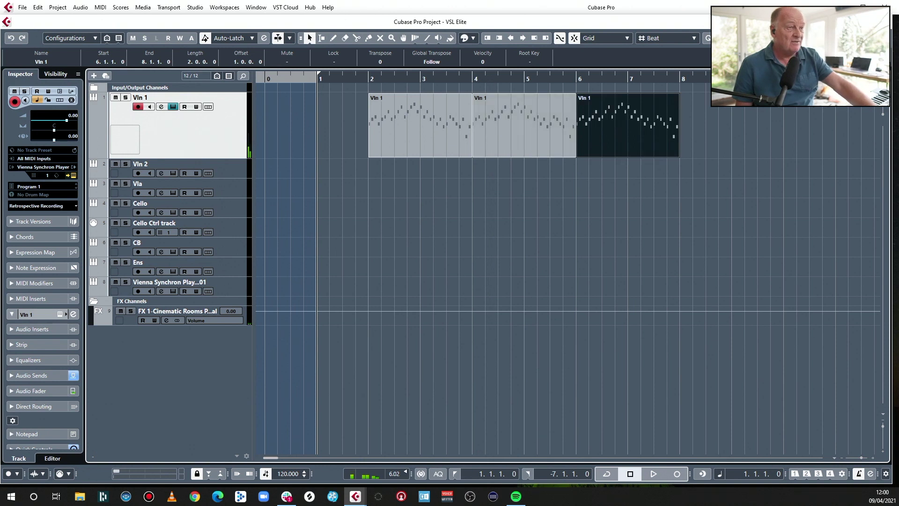
key("F12")
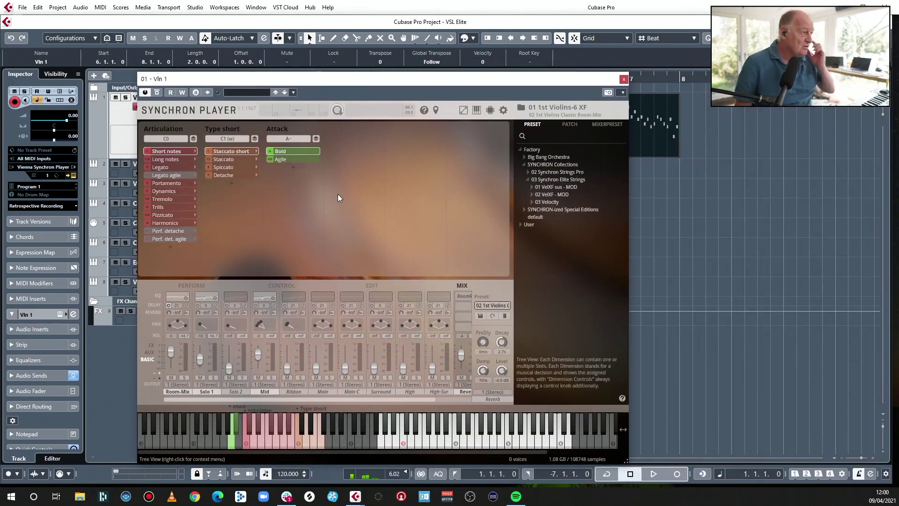
key("F12")
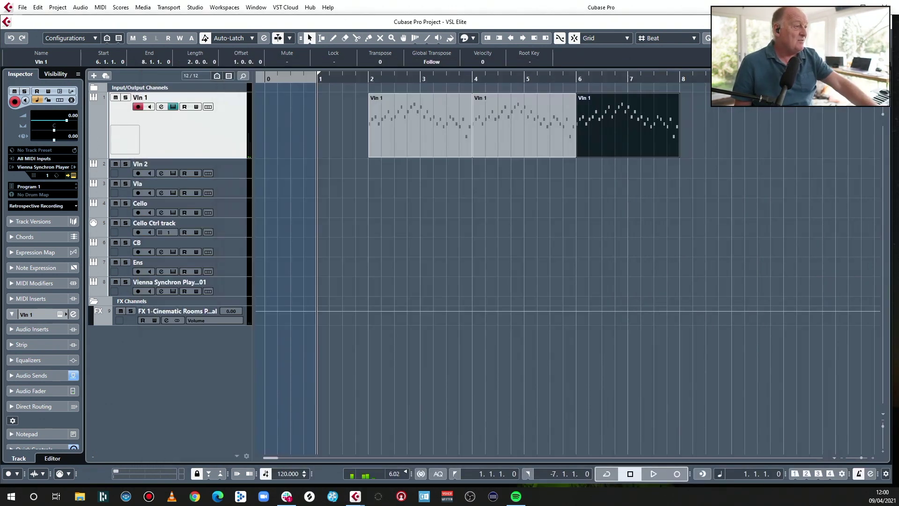
Glue the three Vln 1 parts together into one continuous part from bar 2 to bar 8.
left_click_drag(689, 109, 372, 154)
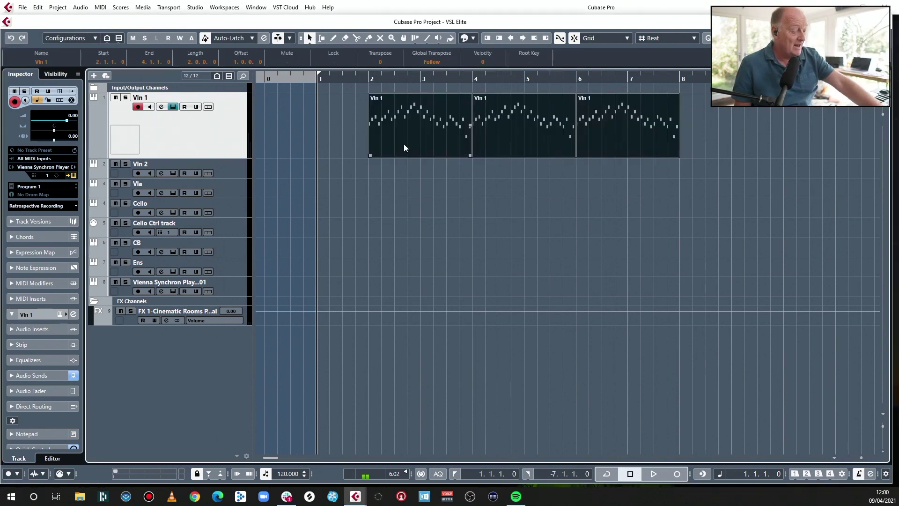
key("4")
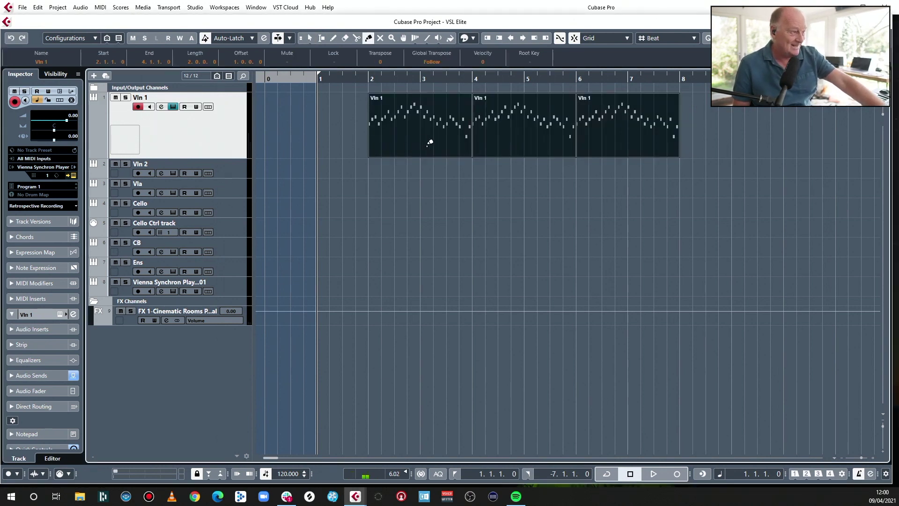
left_click(450, 126)
key("1")
Set the locators to the glued Vln 1 part and turn on cycle playback.
left_click(485, 127)
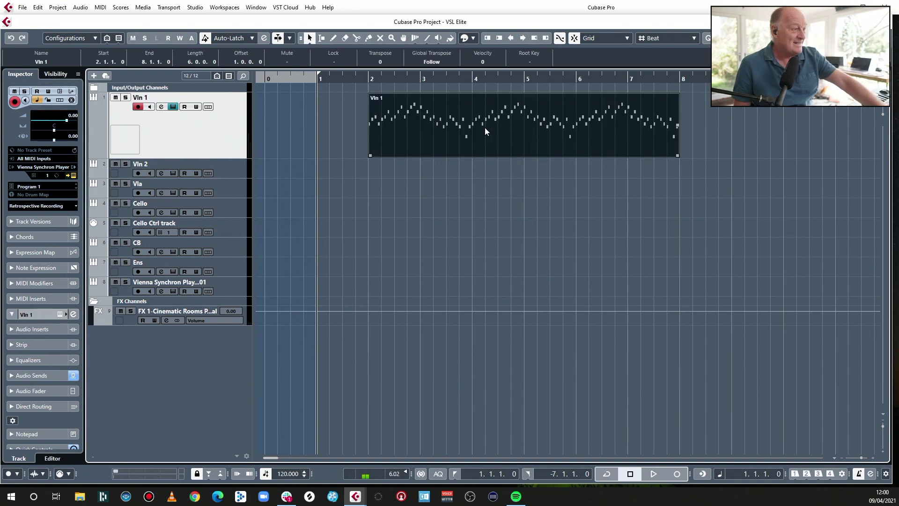
key("p")
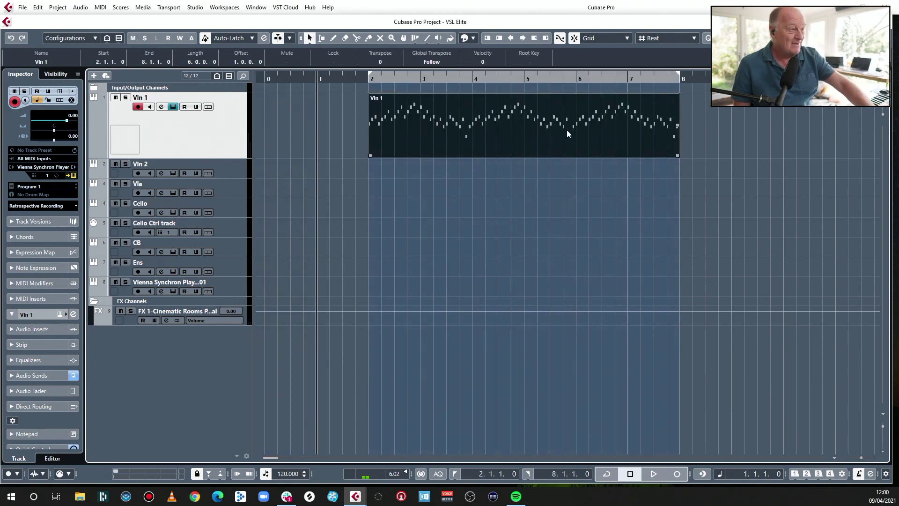
left_click(606, 477)
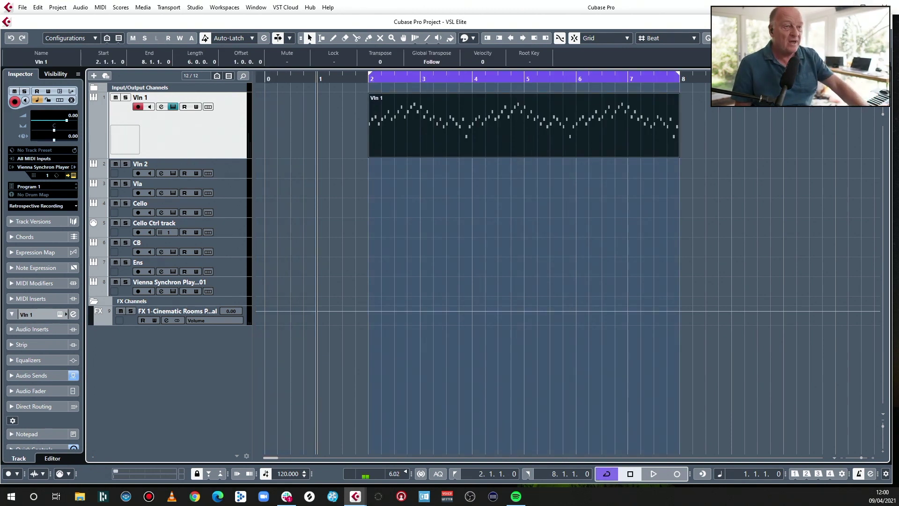
Loop the Vln 1 part with its instrument open and audition Staccato short Agile, Staccato, Spiccato Bold and Detache.
left_click(173, 107)
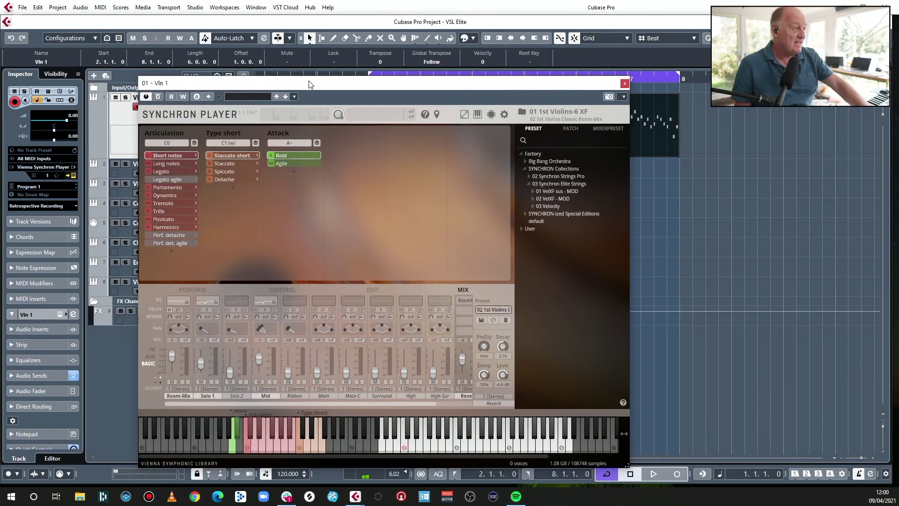
key("space")
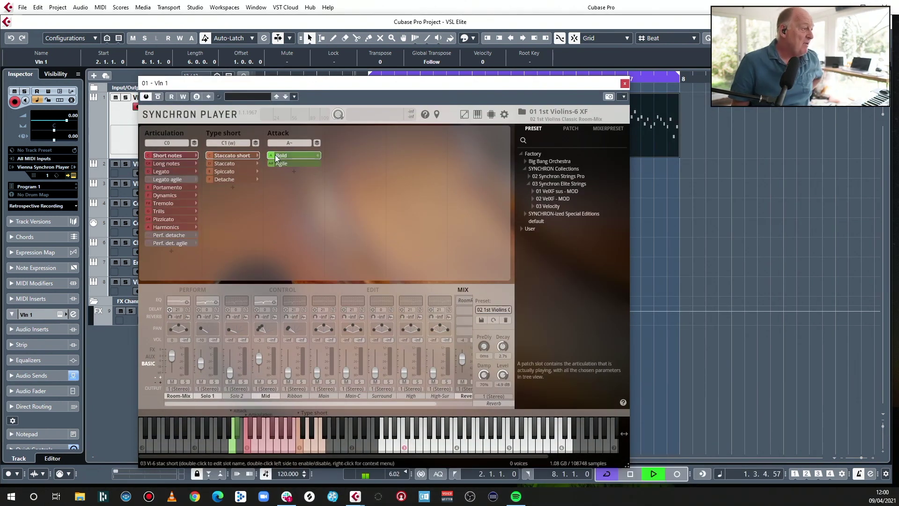
left_click(278, 163)
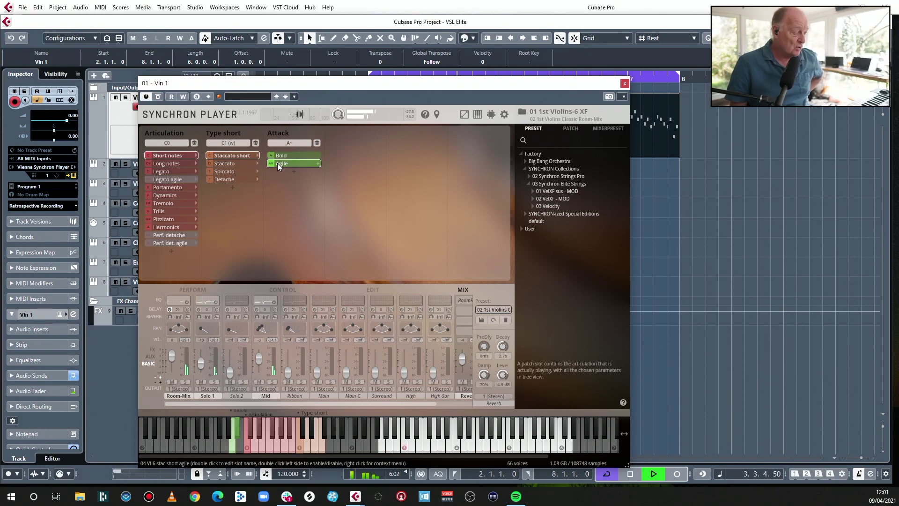
left_click(235, 163)
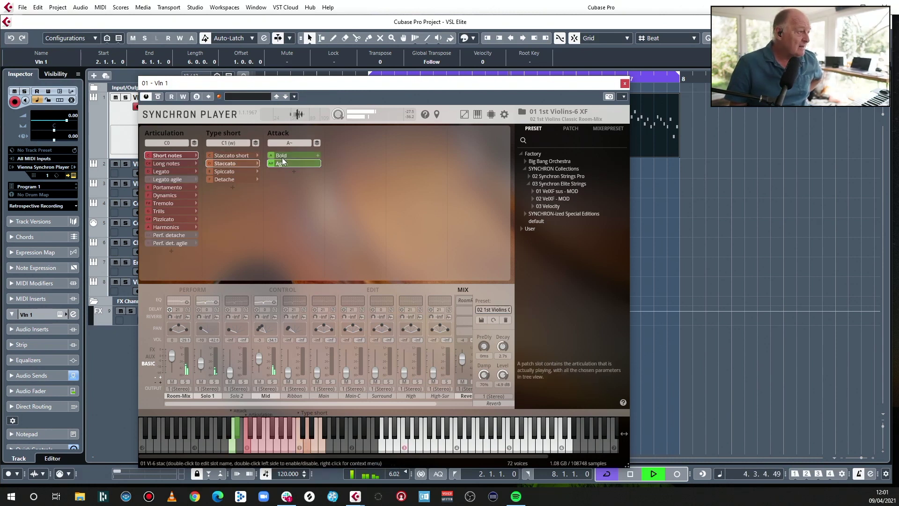
left_click(227, 171)
left_click(291, 158)
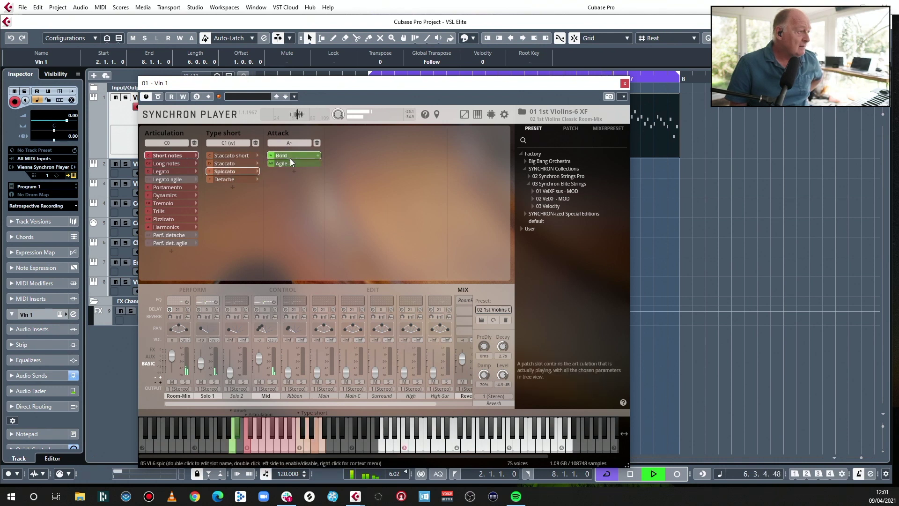
left_click(224, 180)
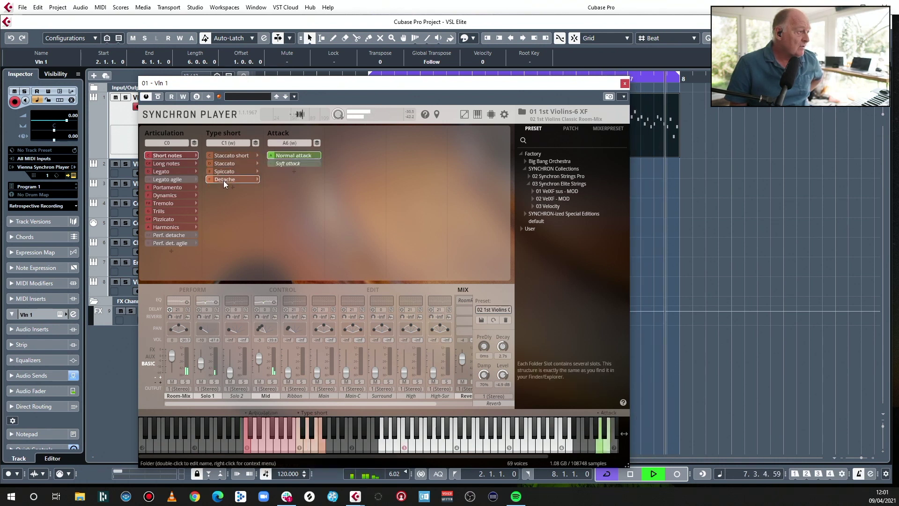
Audition the looped first-violin phrase with Staccato short in the Agile and Bold attacks, and end with no part selected.
left_click(231, 157)
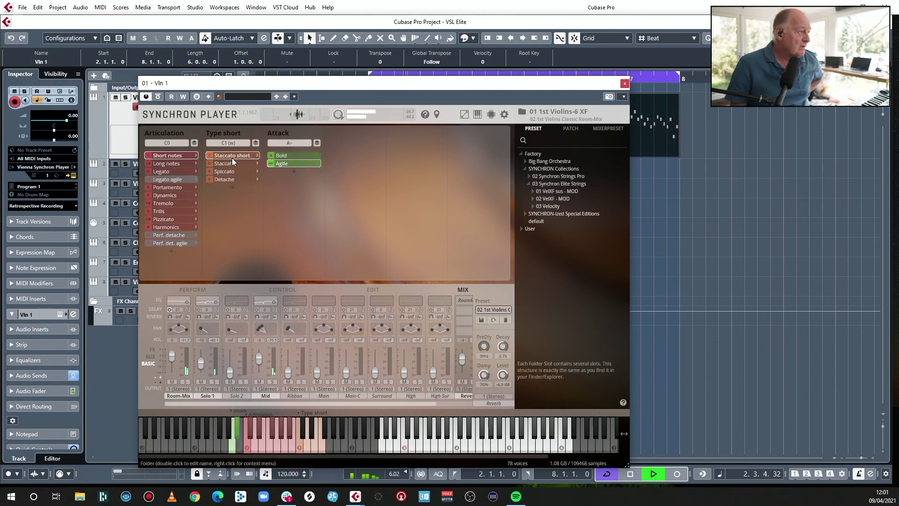
left_click(284, 156)
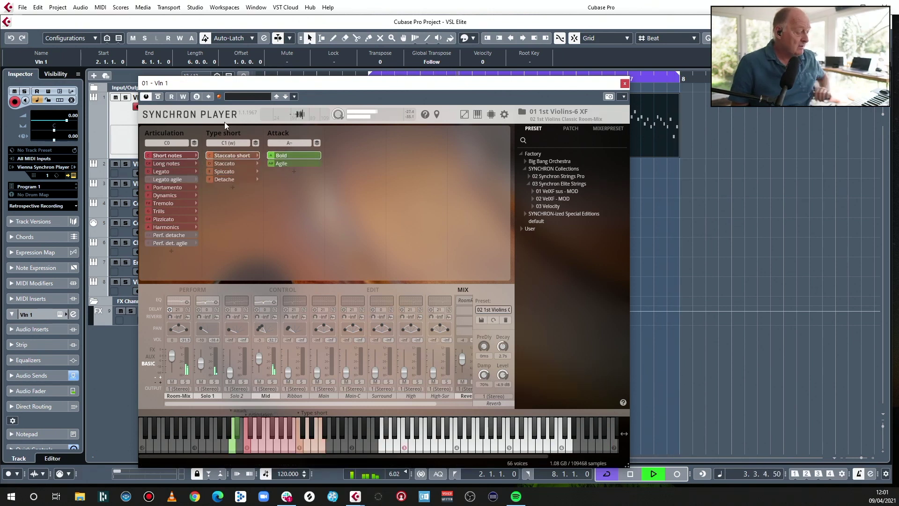
left_click(731, 192)
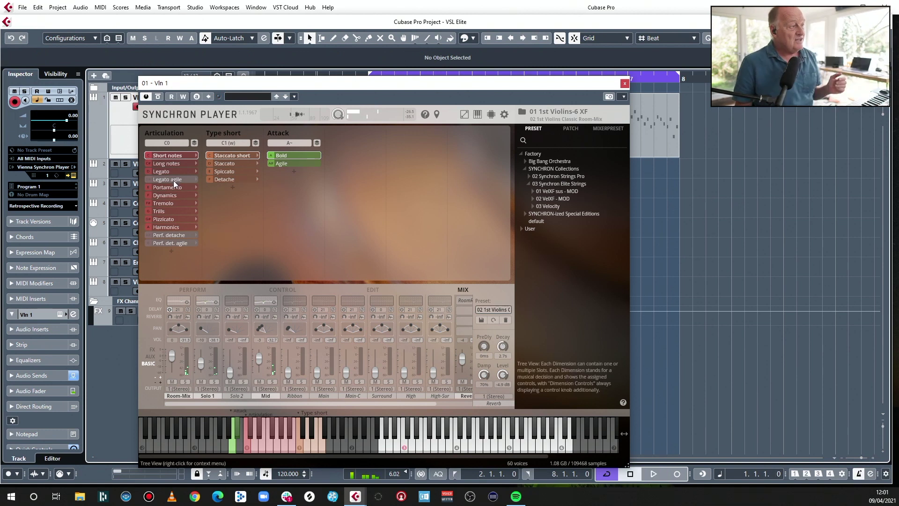
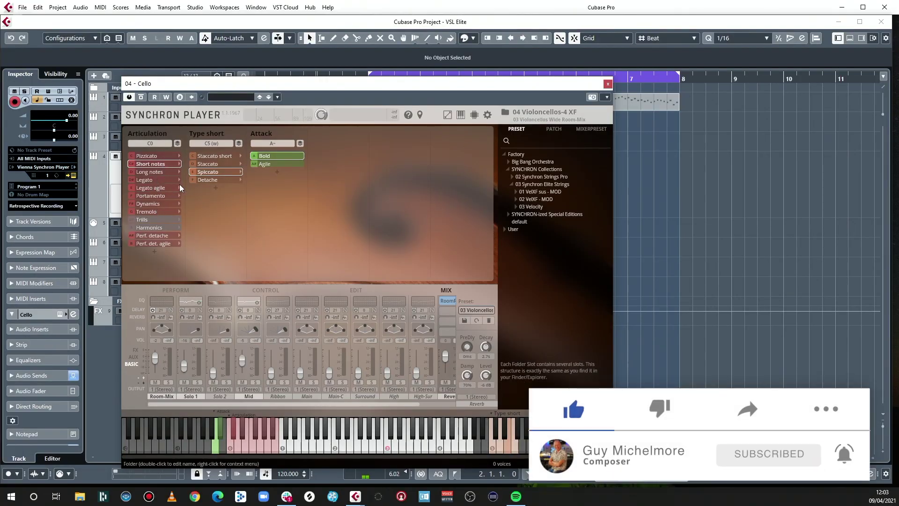
Audition the Cello's Legato, Portamento and Short notes articulations and bring the mixer's Reverb channel into view.
left_click(159, 180)
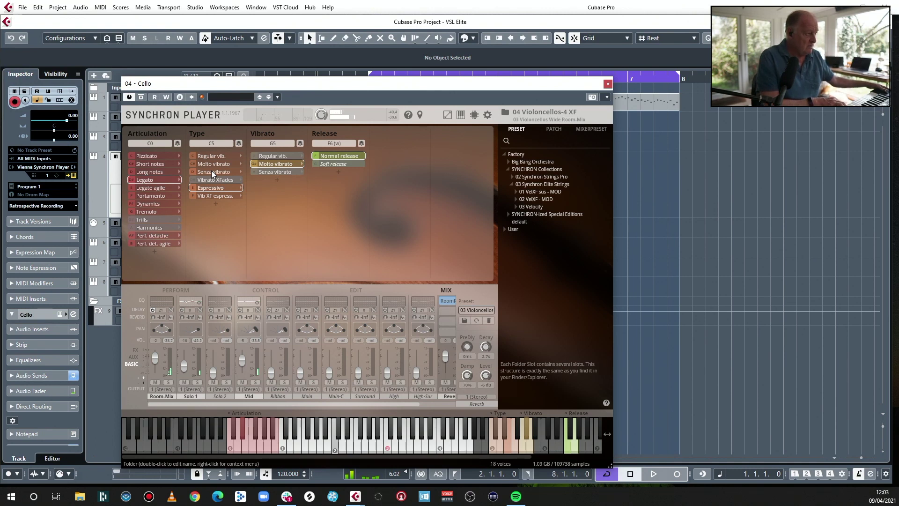
left_click(151, 196)
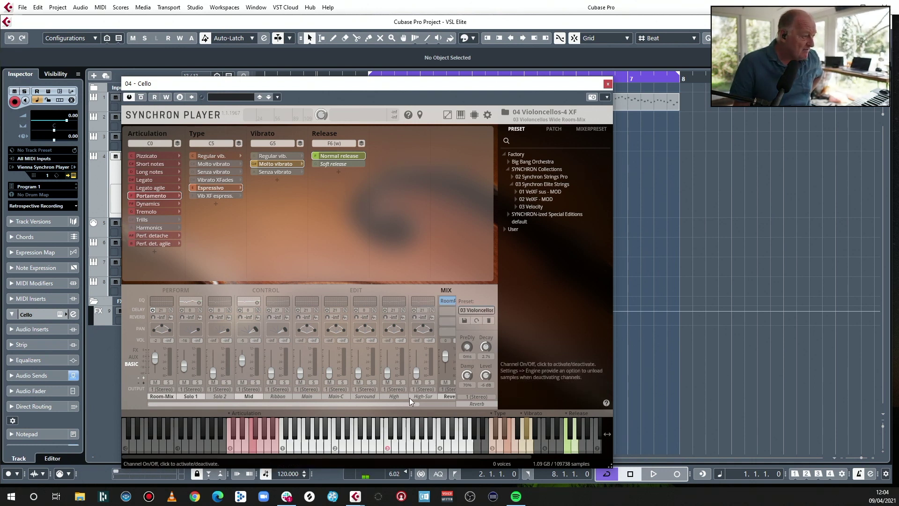
mouse_move(411, 403)
left_mouse_down()
mouse_move(442, 405)
mouse_move(403, 407)
mouse_move(426, 403)
mouse_move(412, 403)
left_mouse_up()
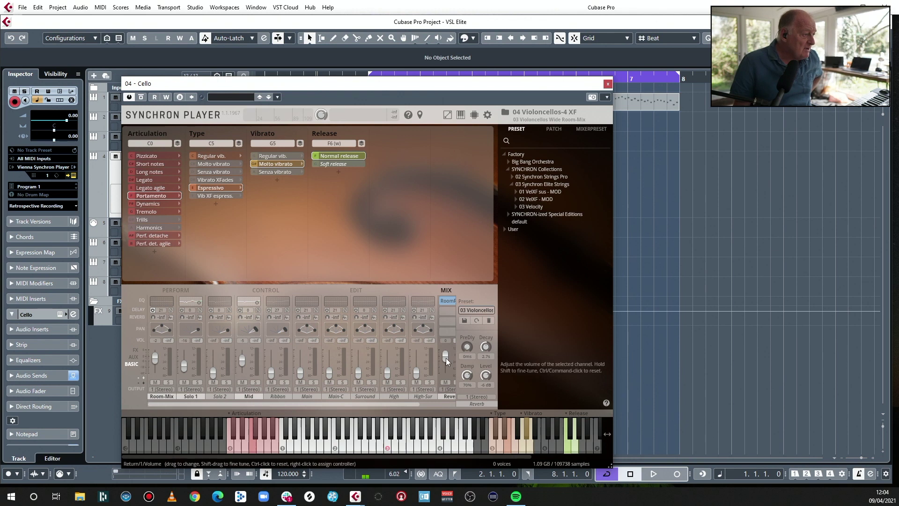
left_click_drag(367, 405, 394, 391)
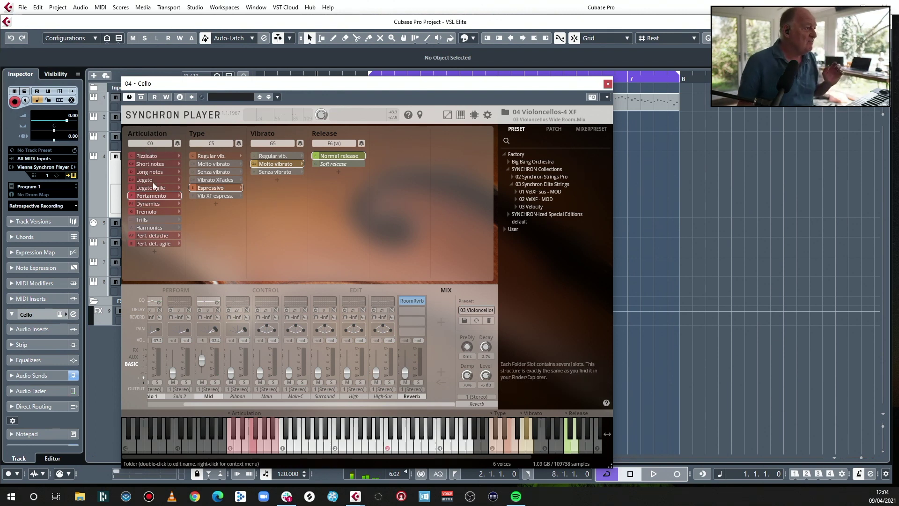
left_click(149, 166)
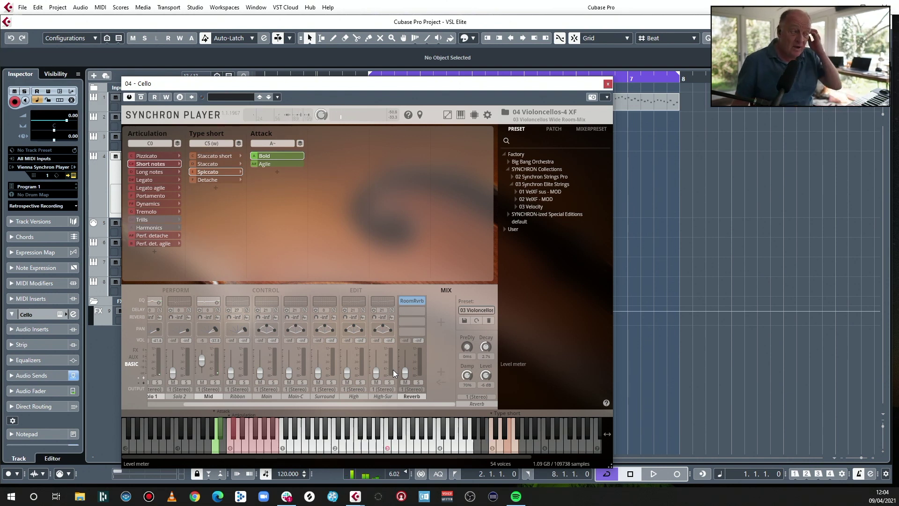
Reload the 03 Violoncellos Wide Room-Mix preset in the Cello's mixer for comparison, and switch it to 01 Violoncellos Close Room-Mix.
left_click(480, 311)
mouse_move(485, 329)
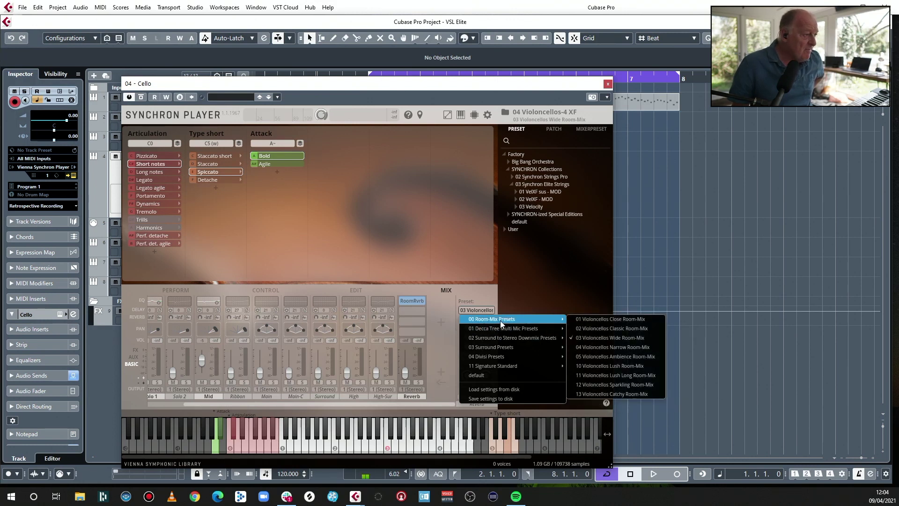
left_click(645, 337)
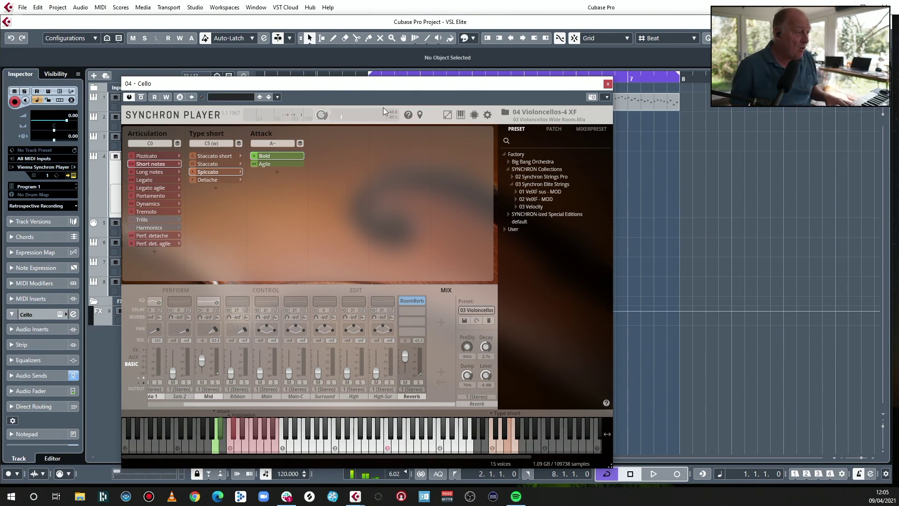
left_click(476, 310)
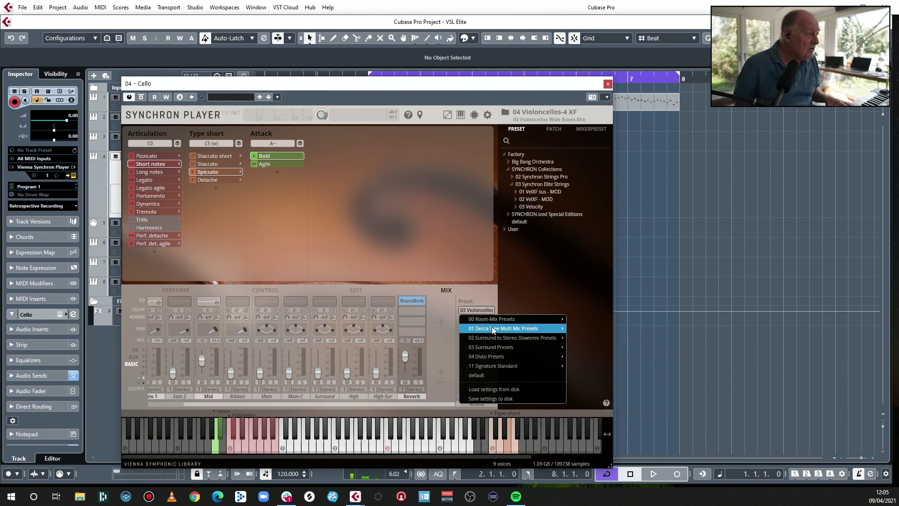
mouse_move(492, 319)
left_click(621, 319)
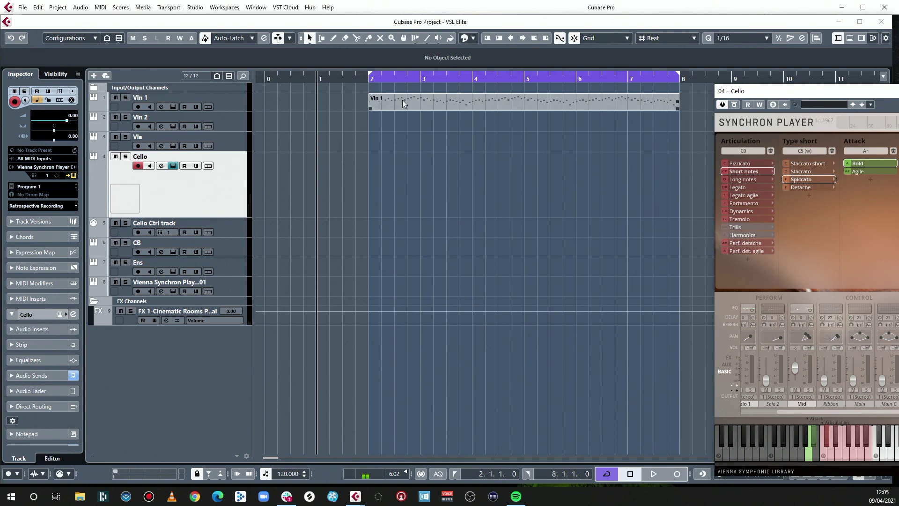
Delete the glued Vln 1 part from the project.
left_click(458, 102)
key("Delete")
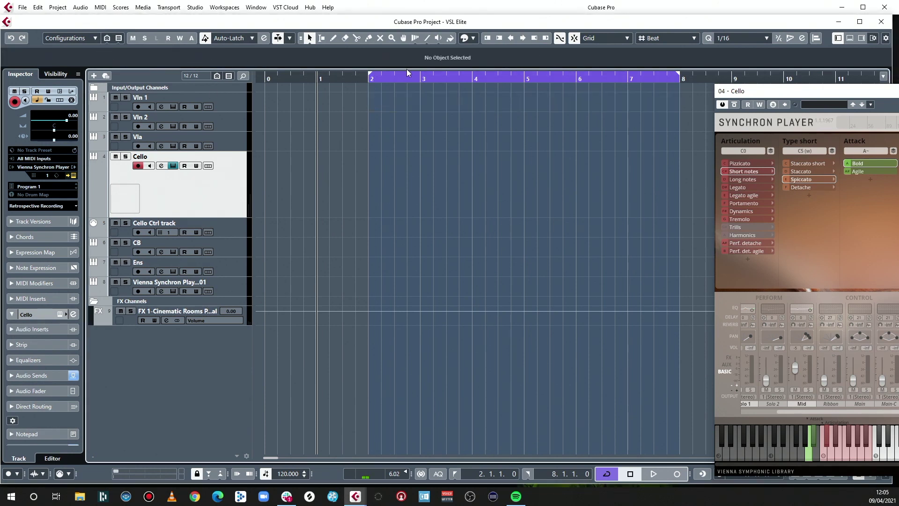
Move the left locator to bar 1 and record a melodic line on the Cello track between bars 1 and 8.
left_click_drag(371, 77, 320, 81)
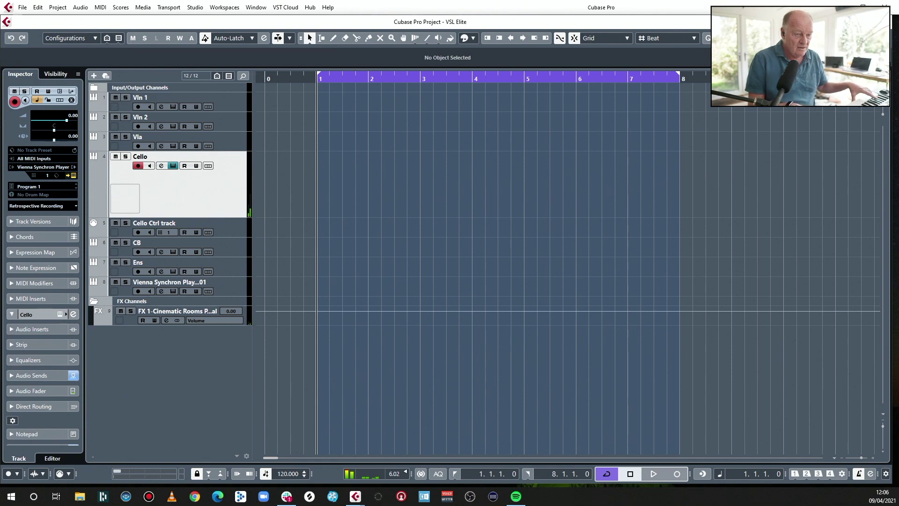
key("KP_Multiply")
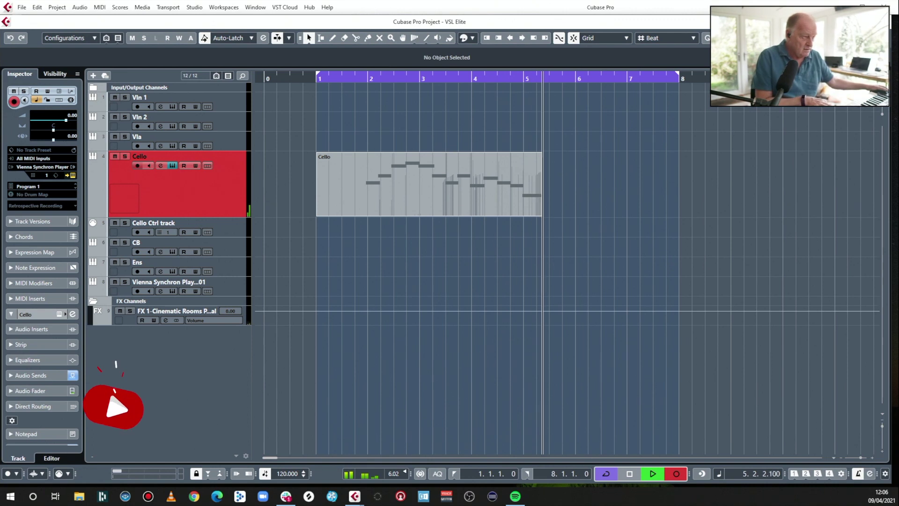
key("space")
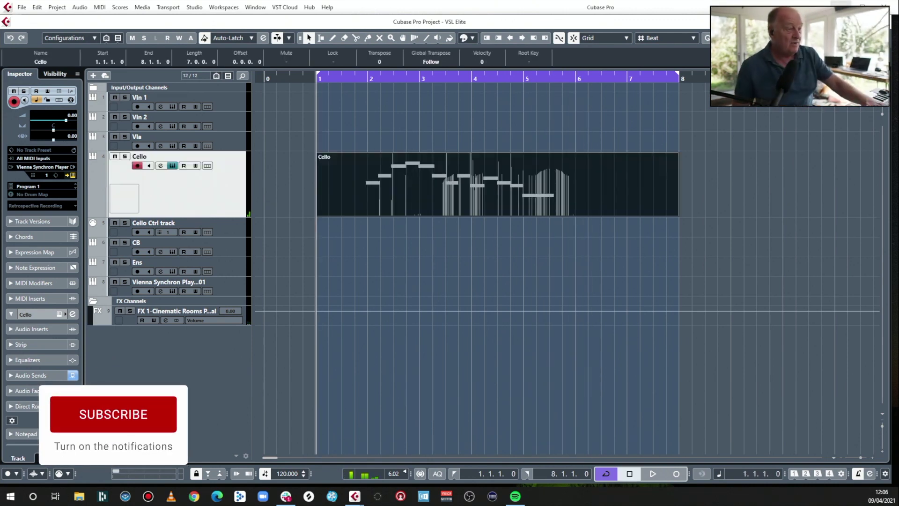
Remove the existing Cello Ctrl track from the track list.
left_click(231, 224)
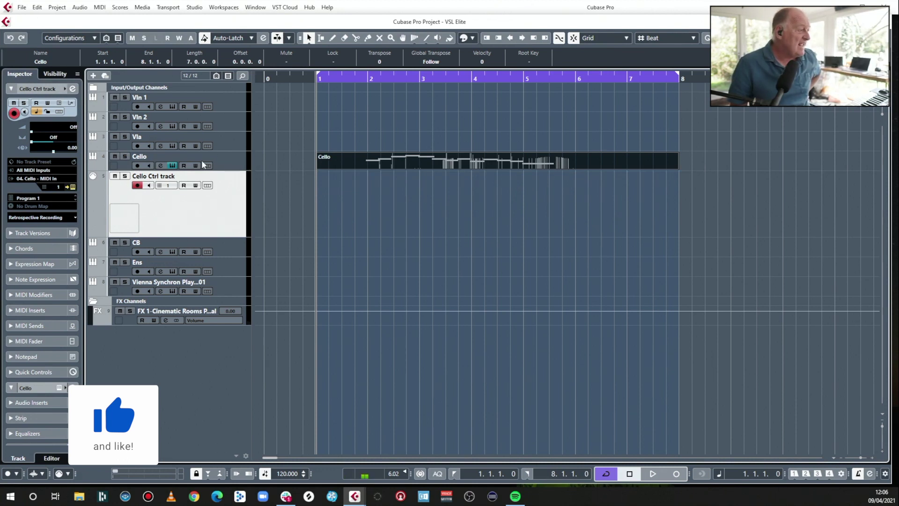
left_click(234, 158)
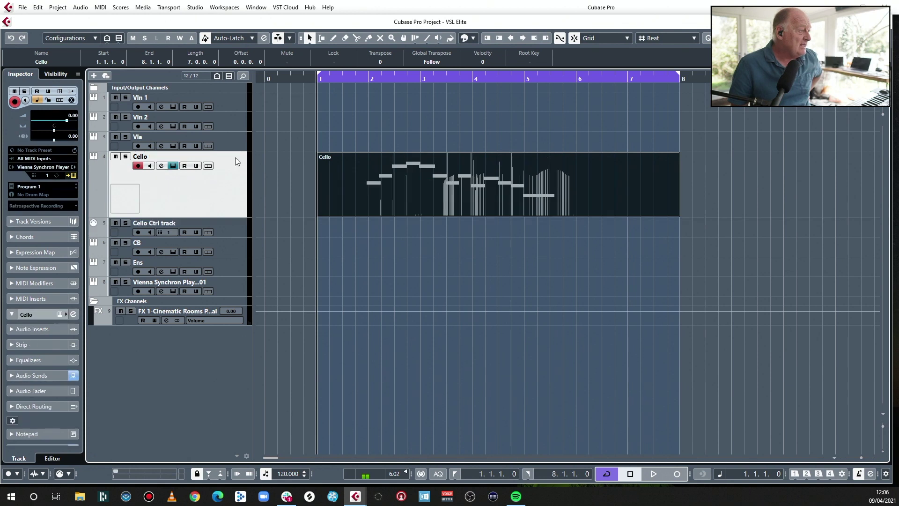
right_click(238, 228)
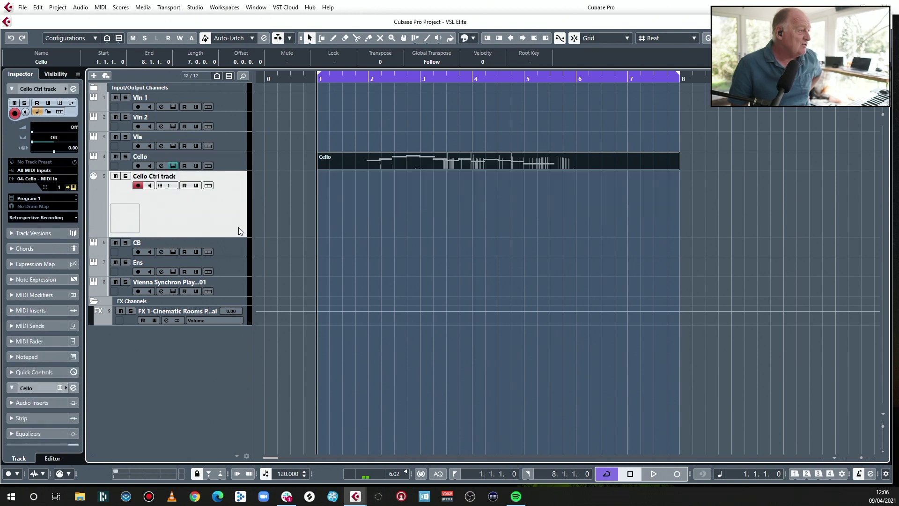
left_click(261, 268)
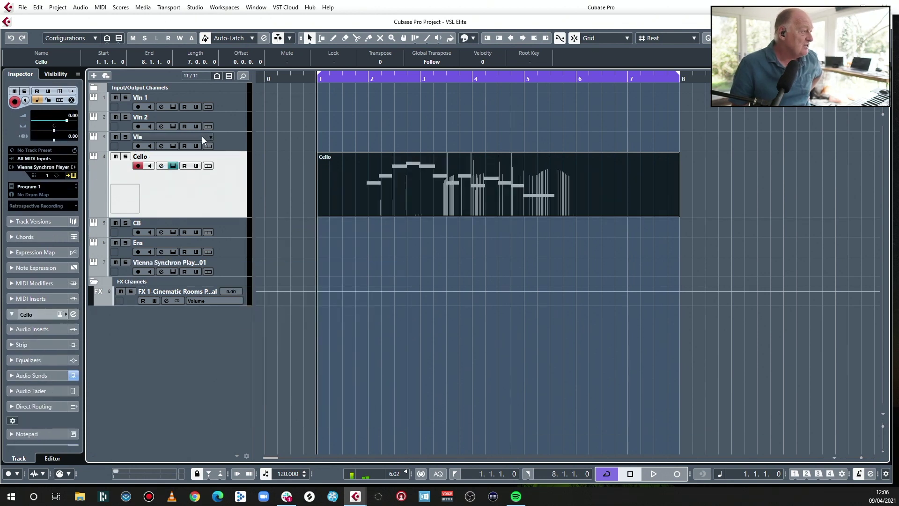
Add a MIDI track named Ctrl directly below the Cello track and set its MIDI channel to 1.
right_click(220, 201)
mouse_move(235, 209)
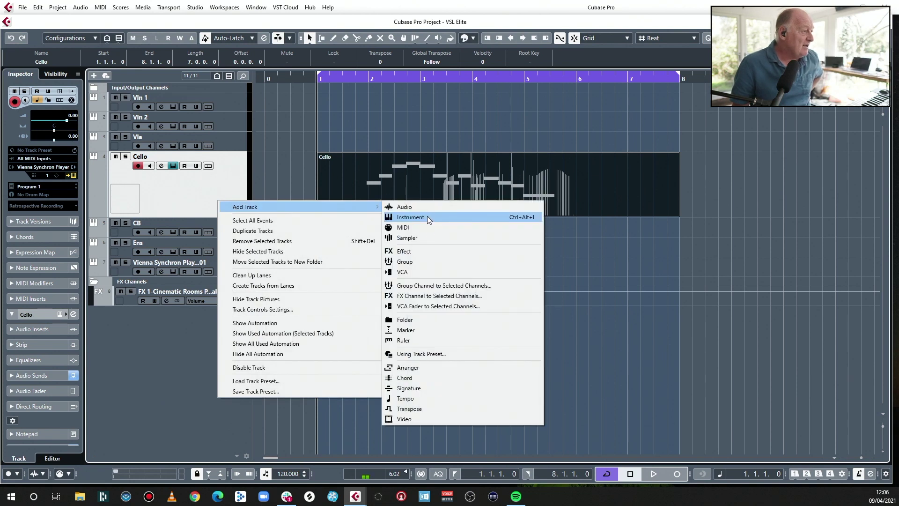
left_click(426, 226)
type("Ctrl")
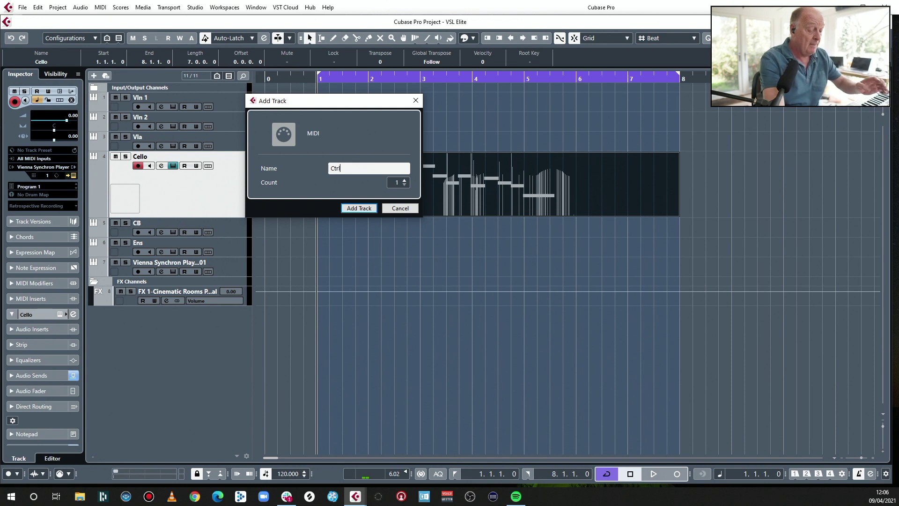
key("Return")
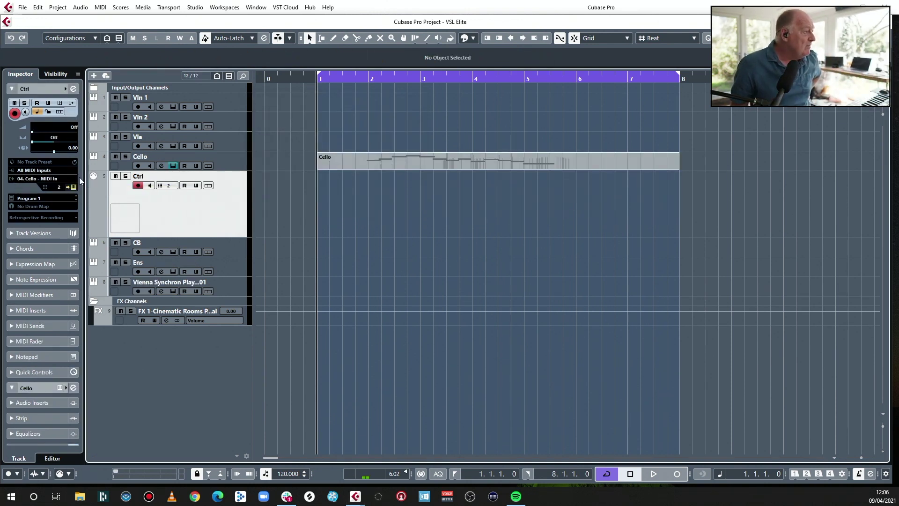
left_click(59, 188)
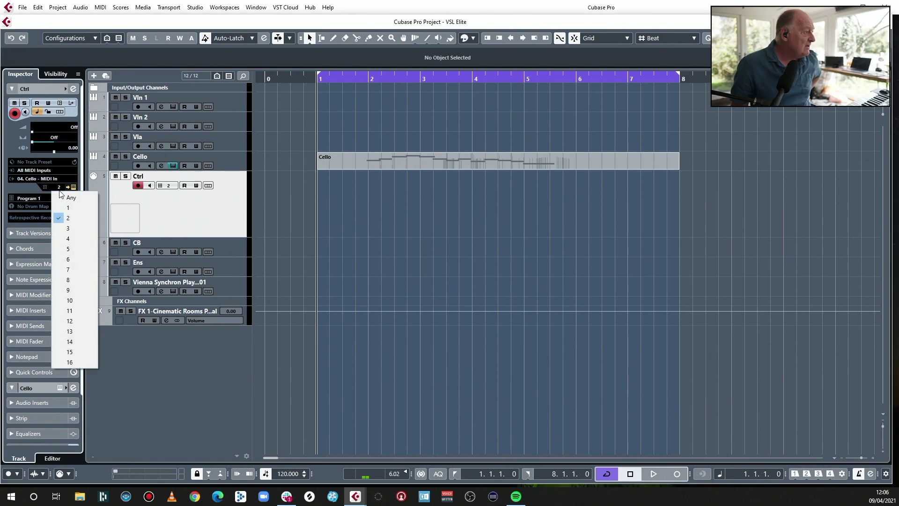
left_click(67, 208)
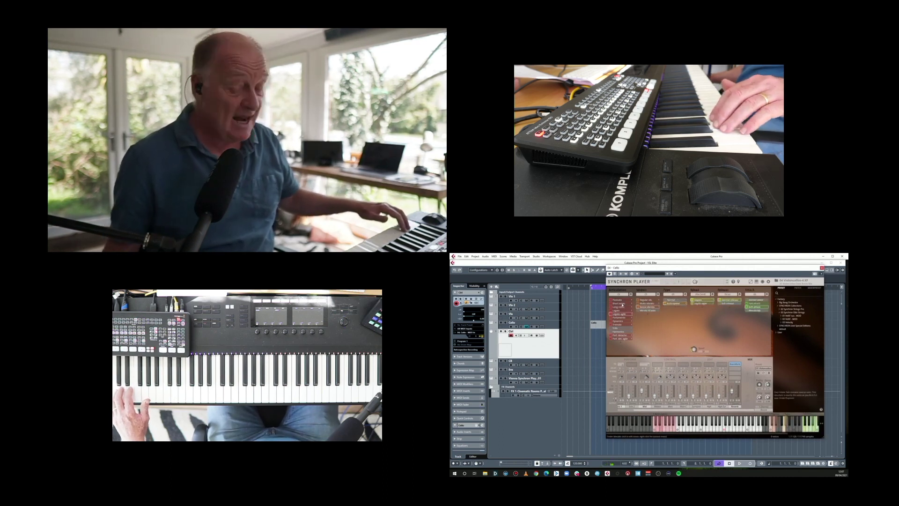
Record a series of articulation keyswitches on the Ctrl track against the Cello part, and close the Cello instrument.
key("KP_Multiply")
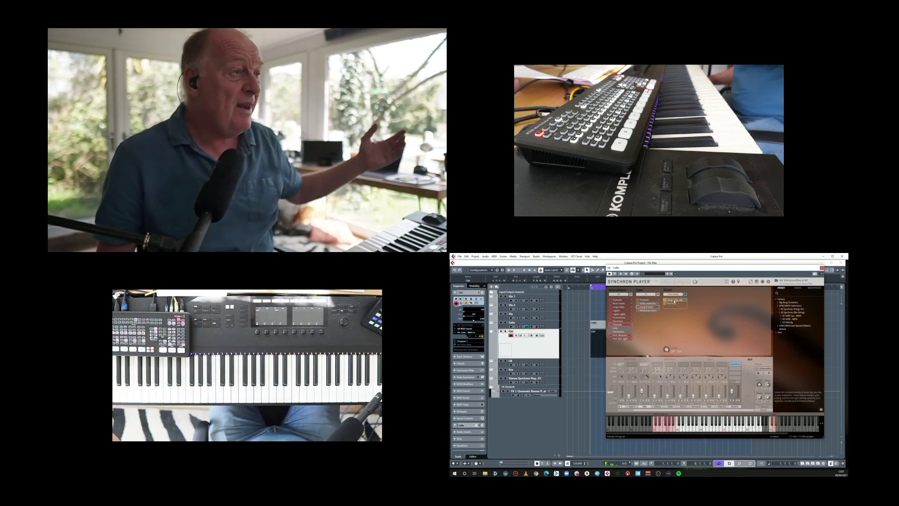
key("Escape")
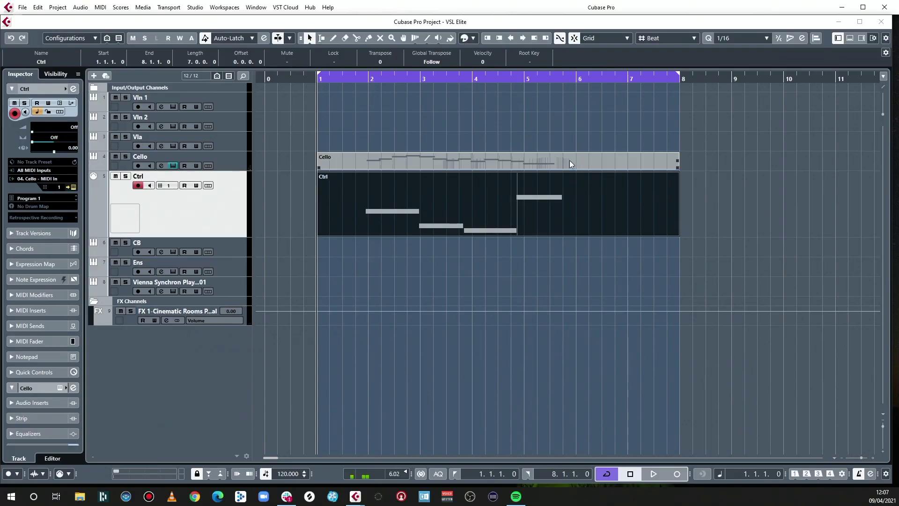
Open the Ctrl part for note editing, shift its first keyswitch note to start at 1.4.4.0, and close the editor.
double_click(440, 198)
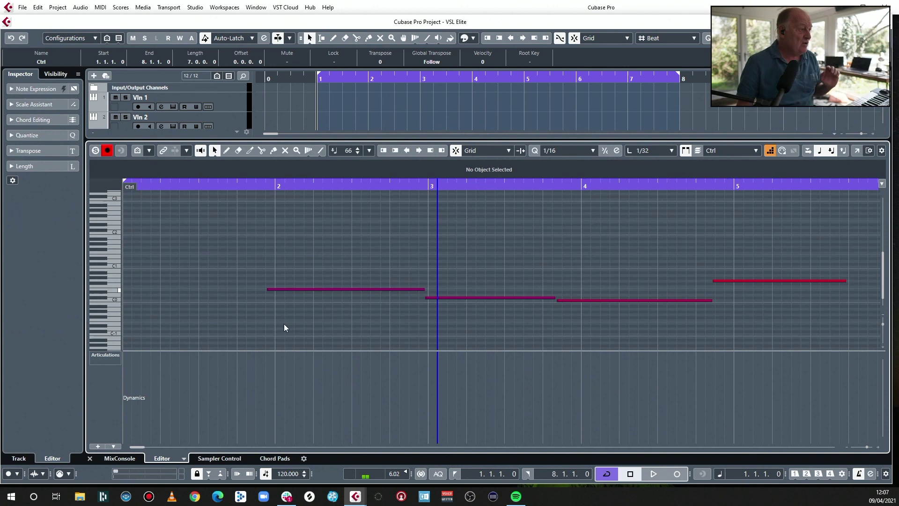
mouse_move(288, 286)
left_mouse_down()
mouse_move(289, 245)
mouse_move(291, 289)
left_mouse_up()
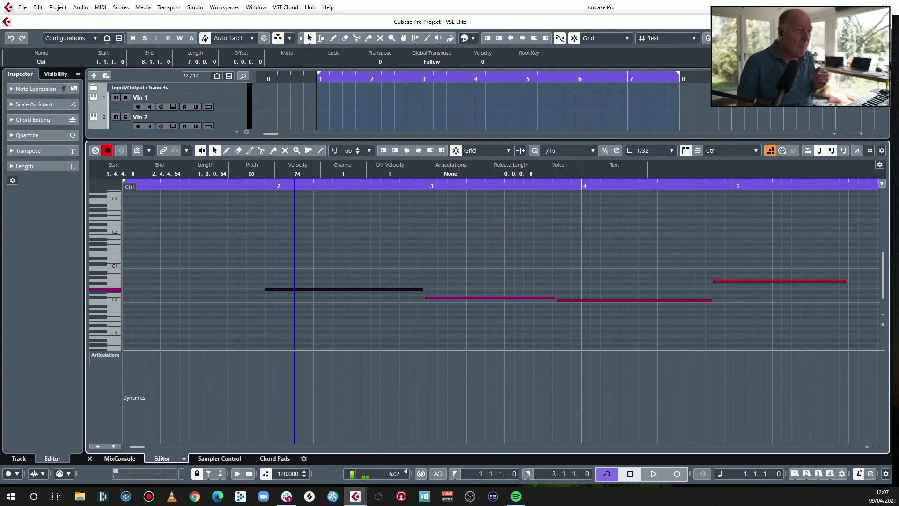
right_click(893, 47)
key("Escape")
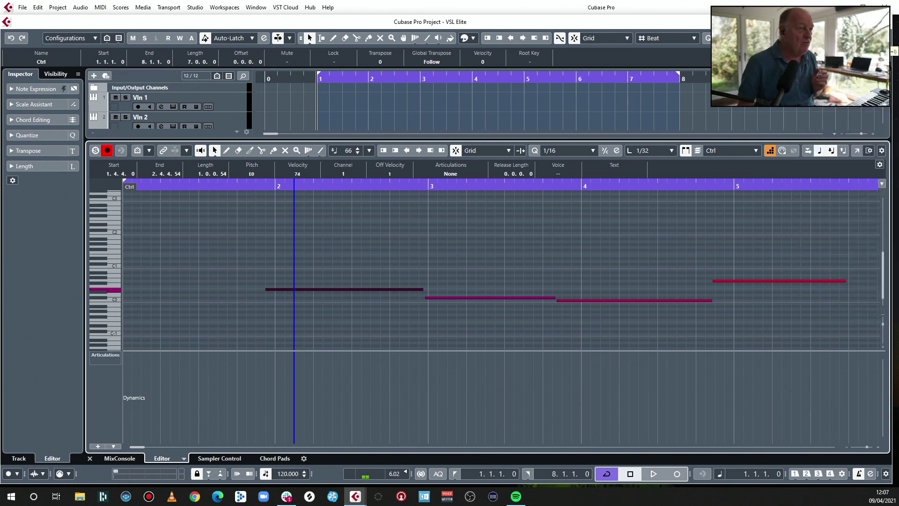
key("ctrl+e")
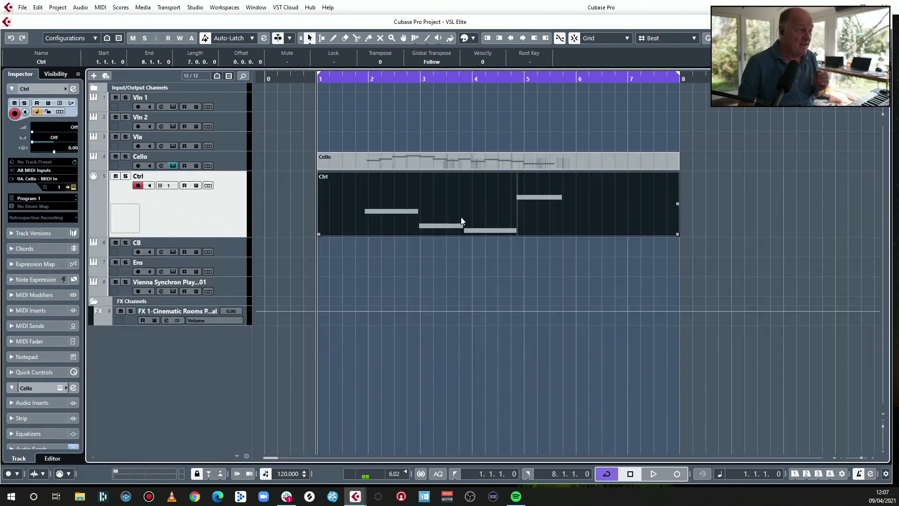
Delete both the Cello and Ctrl parts from the project.
left_click(399, 253)
key("ctrl+a")
key("Delete")
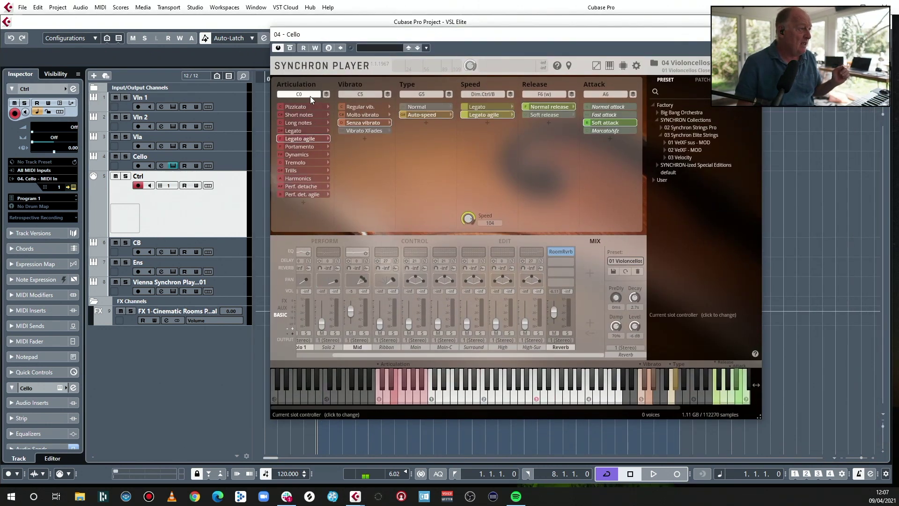
Examine the Legato agile options and Speed control in the Cello instrument, and clear its window from the project view.
left_click_drag(448, 35, 336, 42)
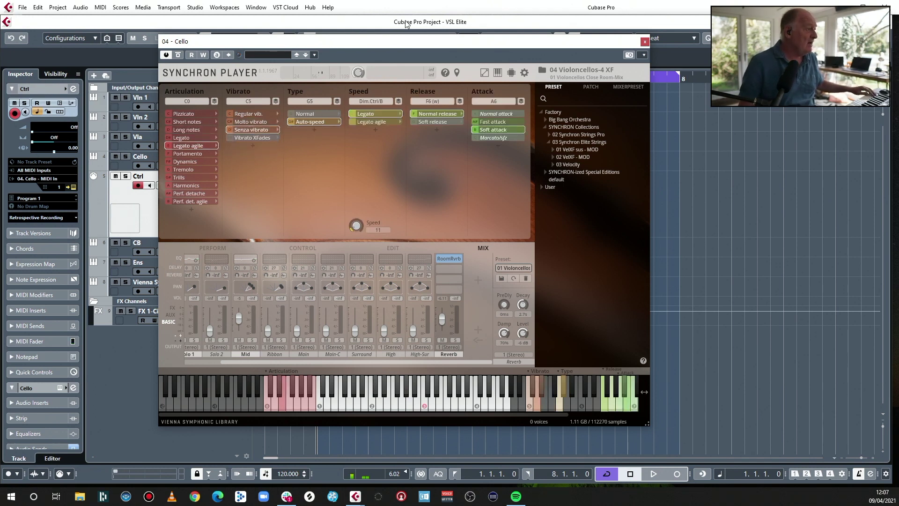
left_click_drag(356, 40, 898, 41)
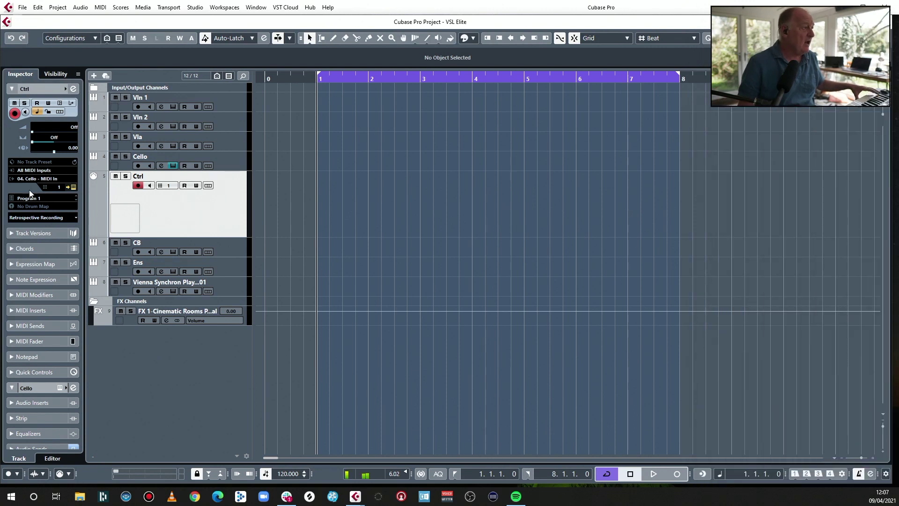
Record a repeating short-note pattern on the Vla track across bars 1 to 8 and play it back.
left_click(233, 141)
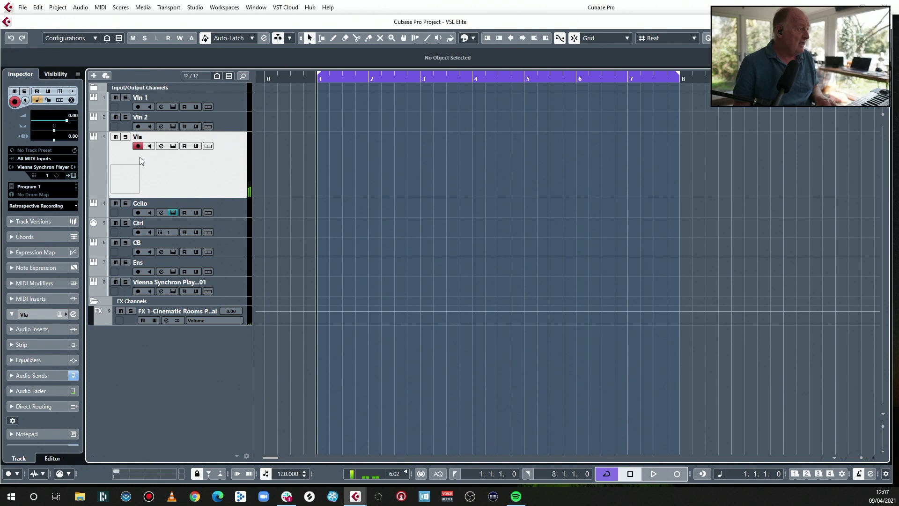
left_click(73, 175)
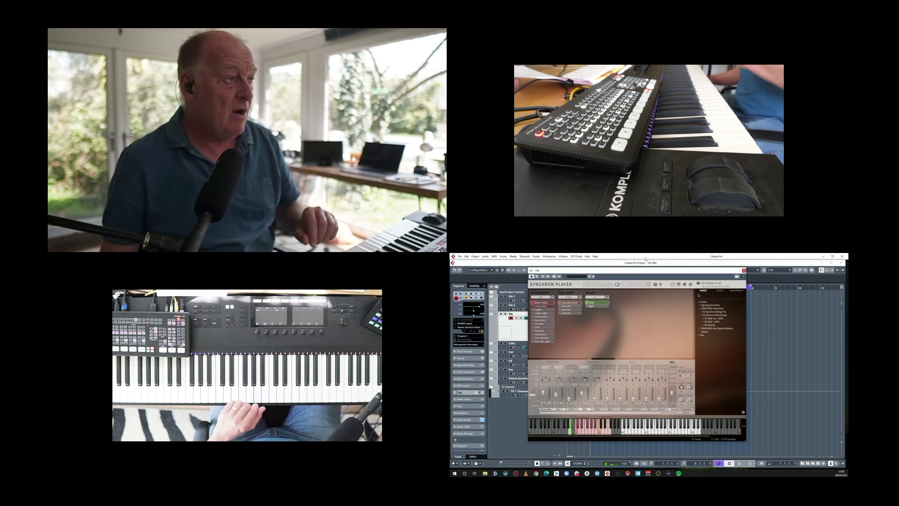
key("Escape")
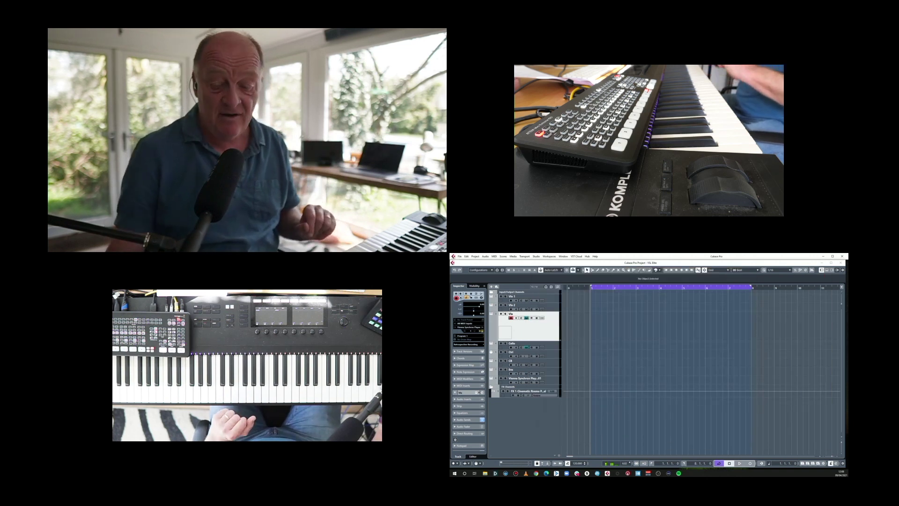
key("KP_Multiply")
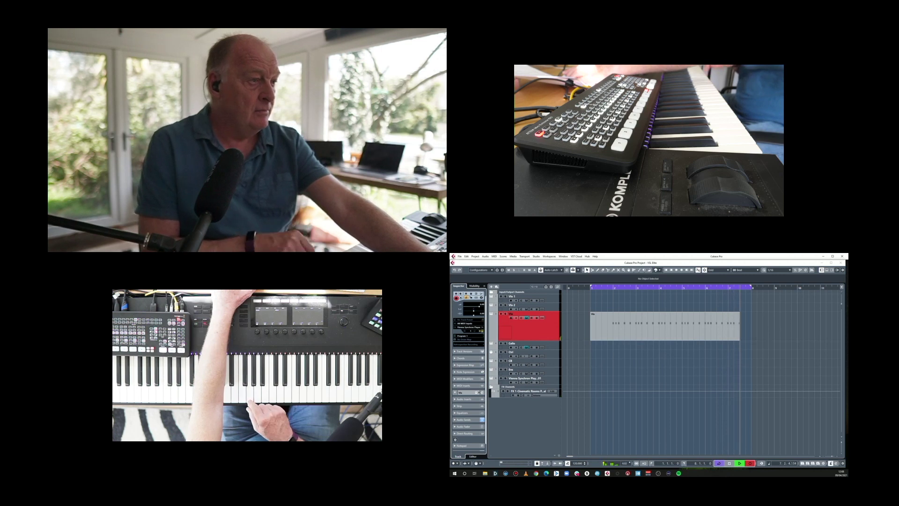
key("space")
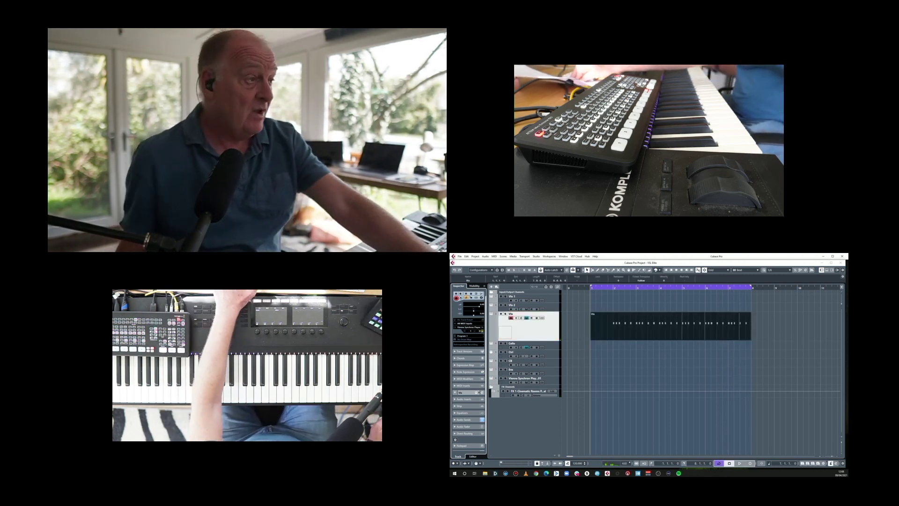
key("space")
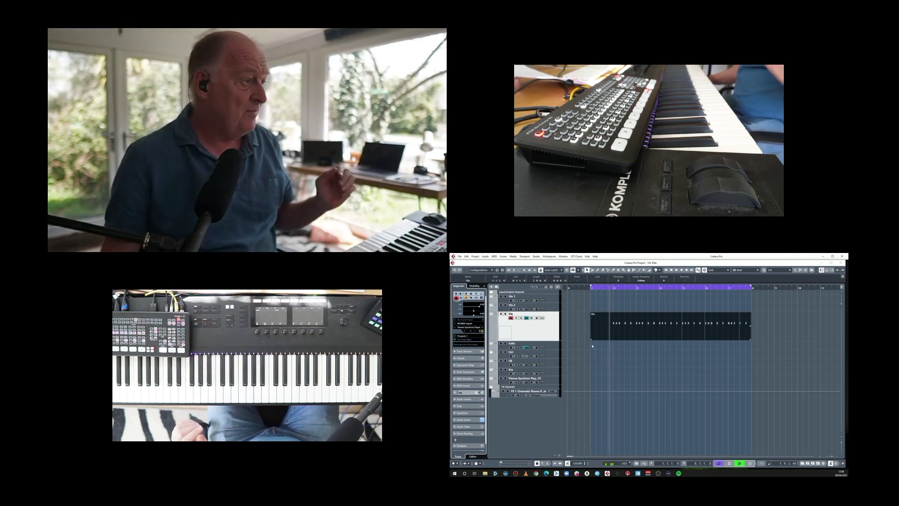
key("space")
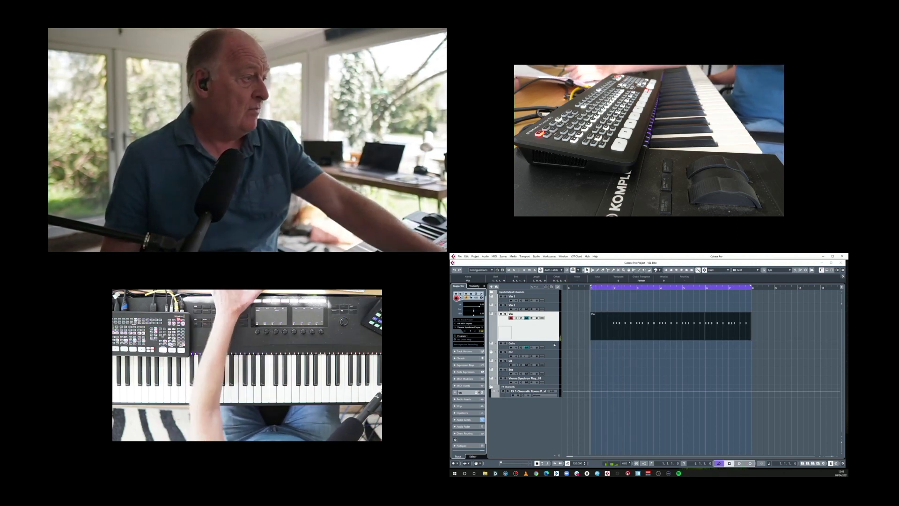
Record a Cello melody with modulation against the Vla part between bars 1 and 8.
left_click(556, 344)
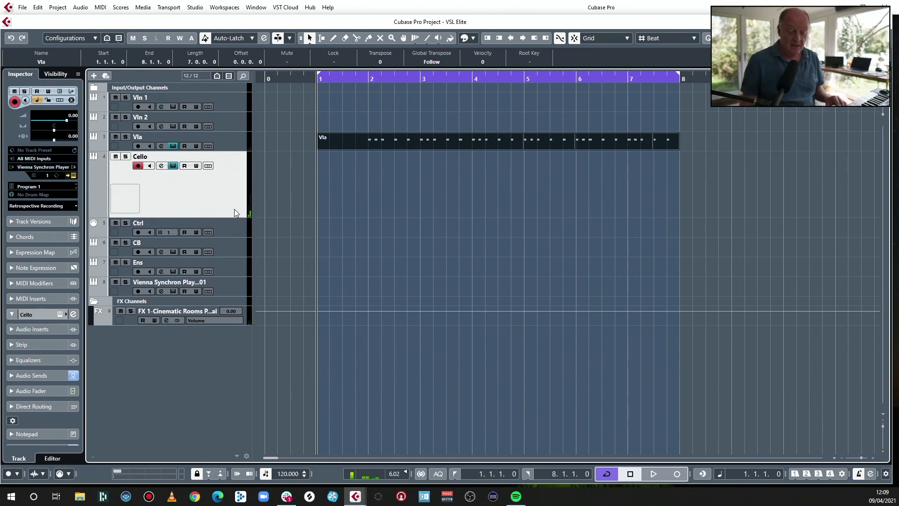
key("KP_Multiply")
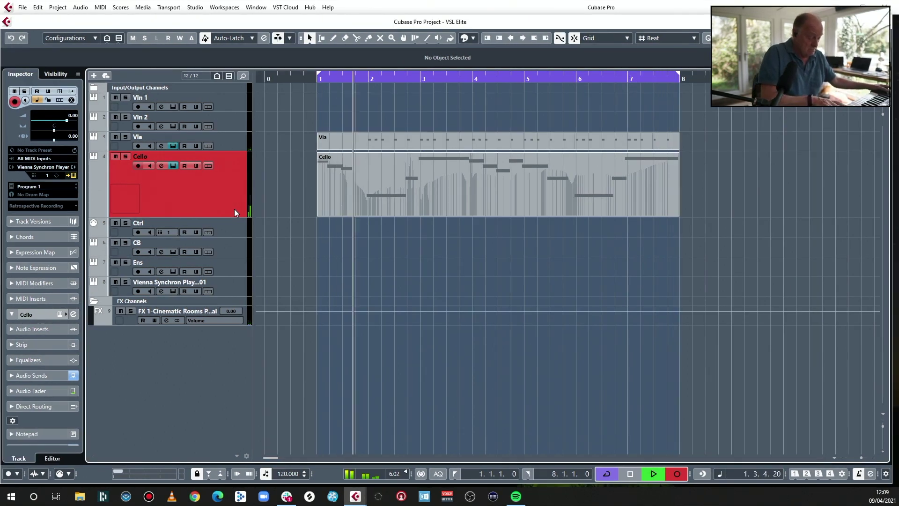
key("space")
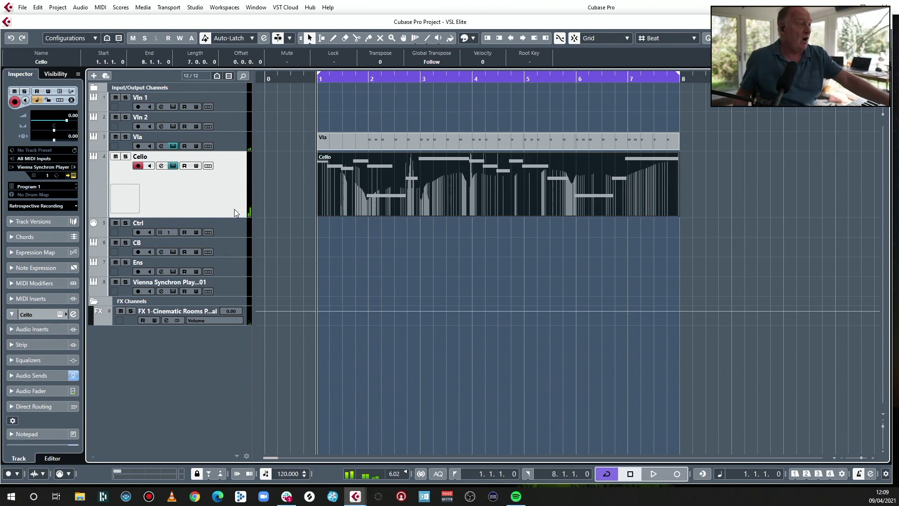
Turn off cycle playback and duplicate the Vla part directly after the original.
left_click(608, 474)
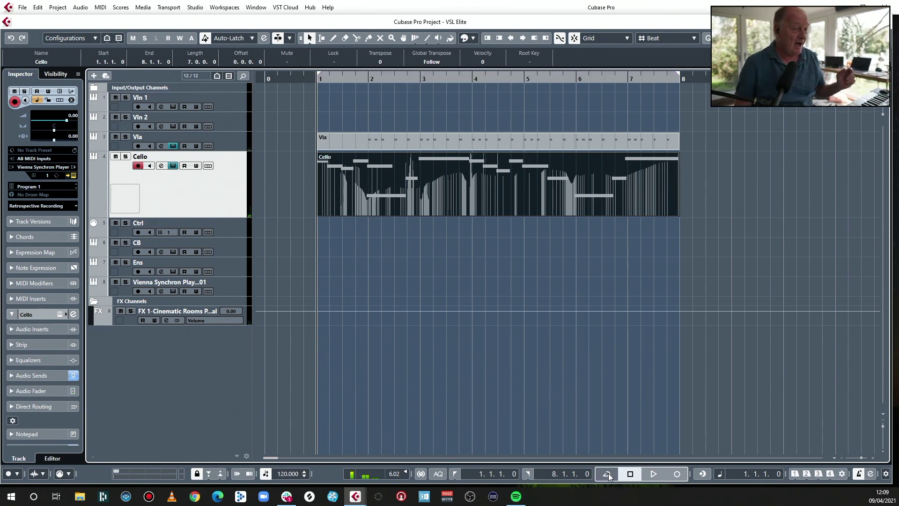
left_click(641, 142)
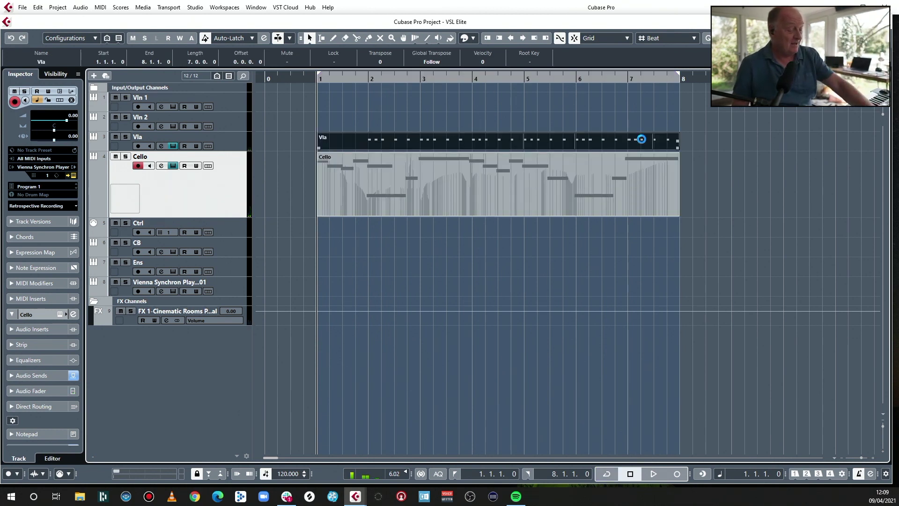
key("ctrl+d")
Delete the existing Cello part and record a new take against the Vla accompaniment.
left_click(466, 205)
key("Delete")
key("KP_Multiply")
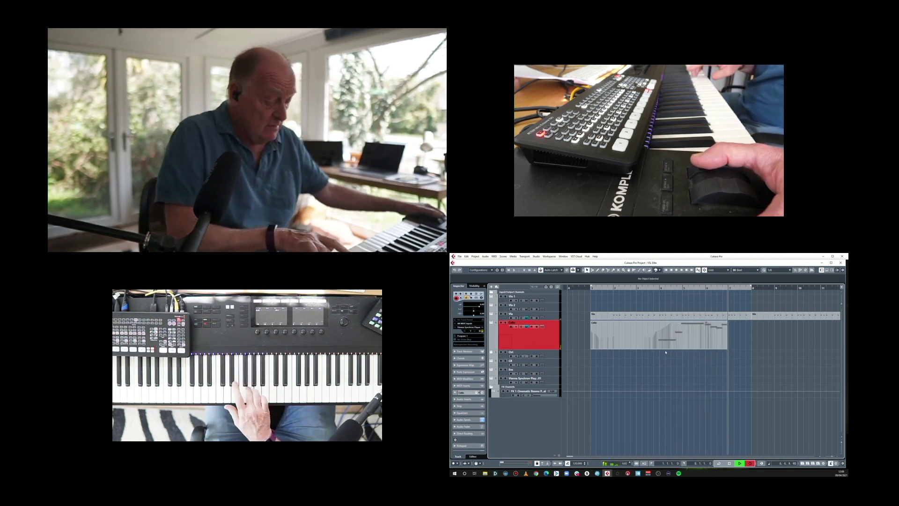
key("space")
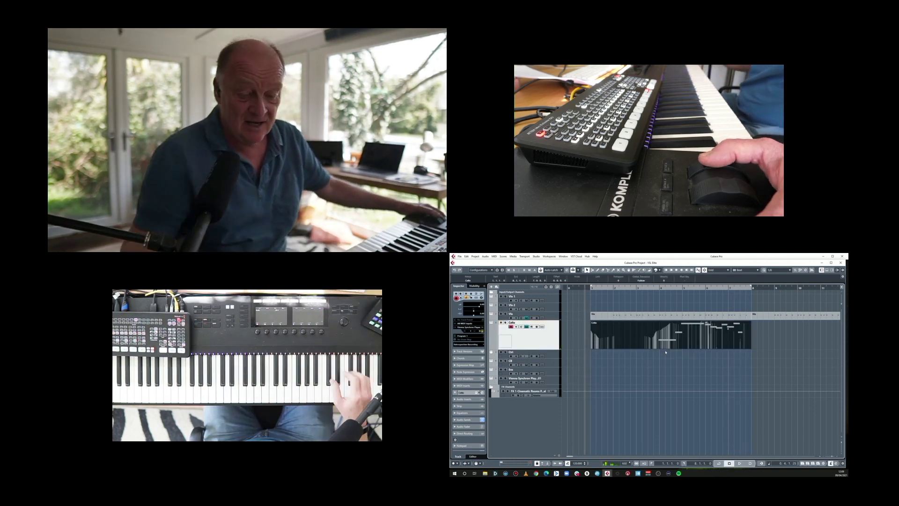
Discard the current Cello take and record a longer melody with modulation running to bar 13.
key("Delete")
key("KP_Multiply")
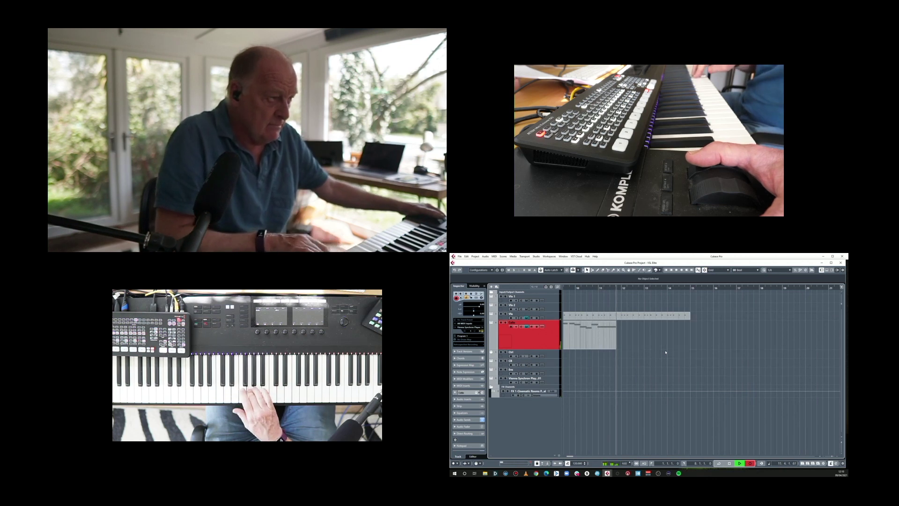
key("space")
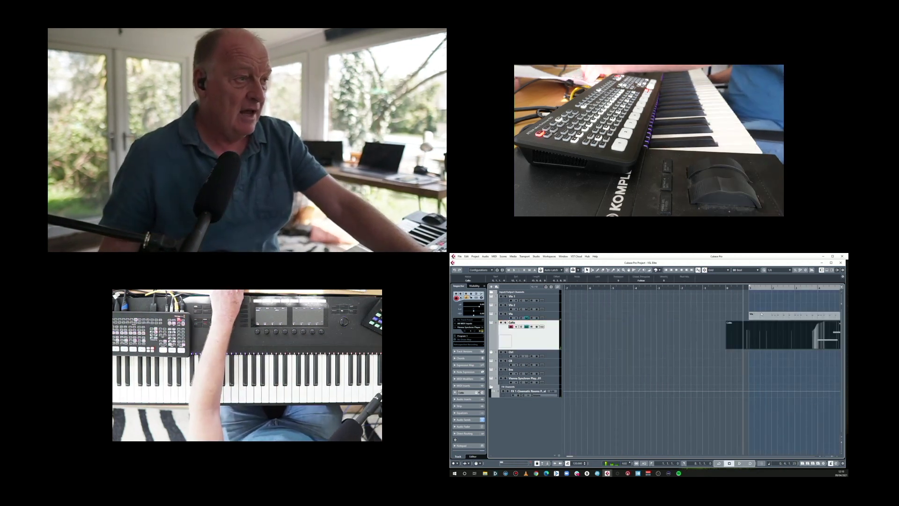
Glue the two consecutive Vla parts into one continuous part from bar 1 to bar 14.
scroll(665, 352, "right", 8)
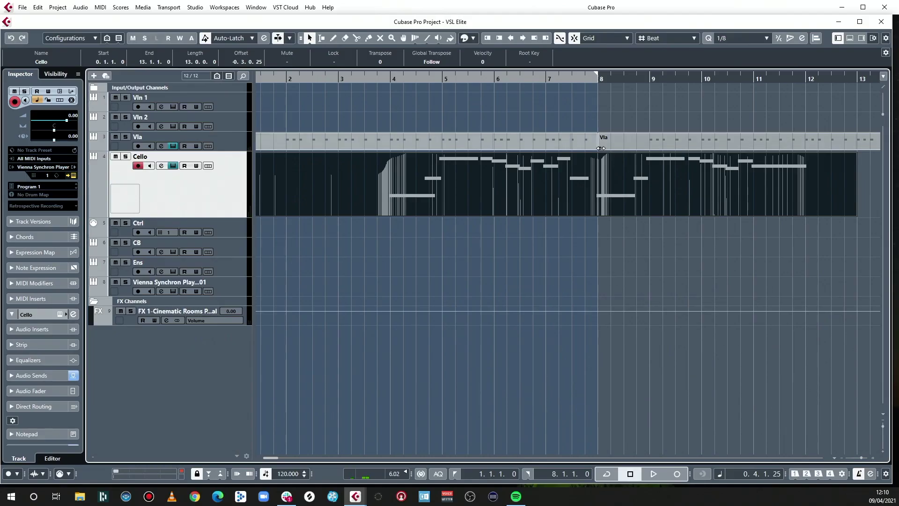
mouse_move(601, 148)
left_mouse_down()
mouse_move(650, 147)
mouse_move(611, 139)
left_mouse_up()
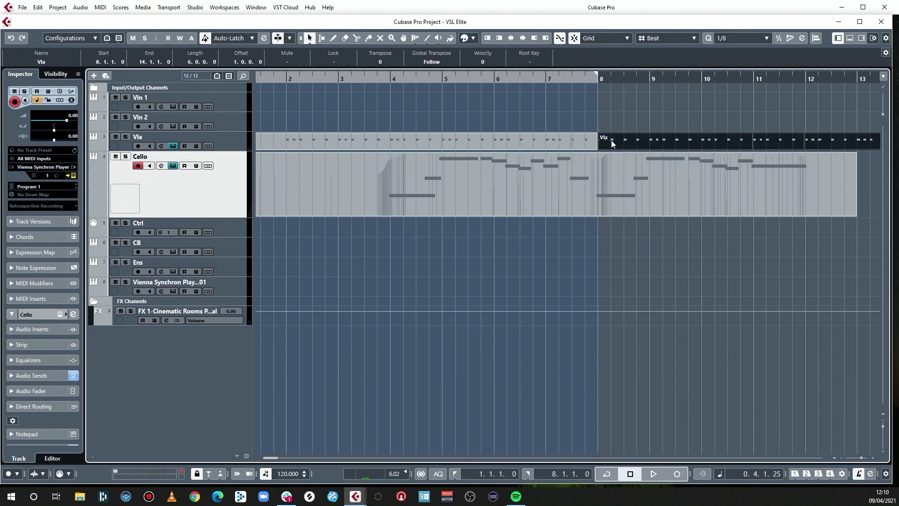
left_click(399, 133, "shift")
key("4")
left_click(413, 136)
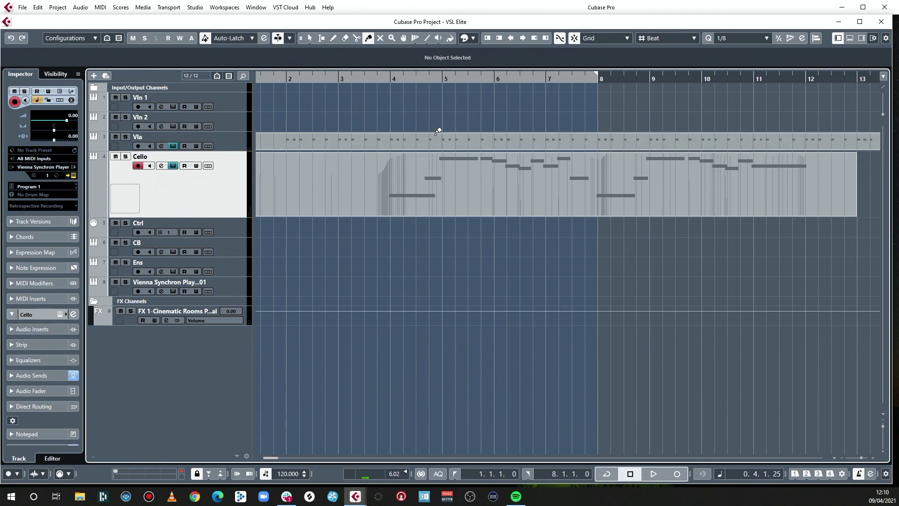
left_click(431, 136)
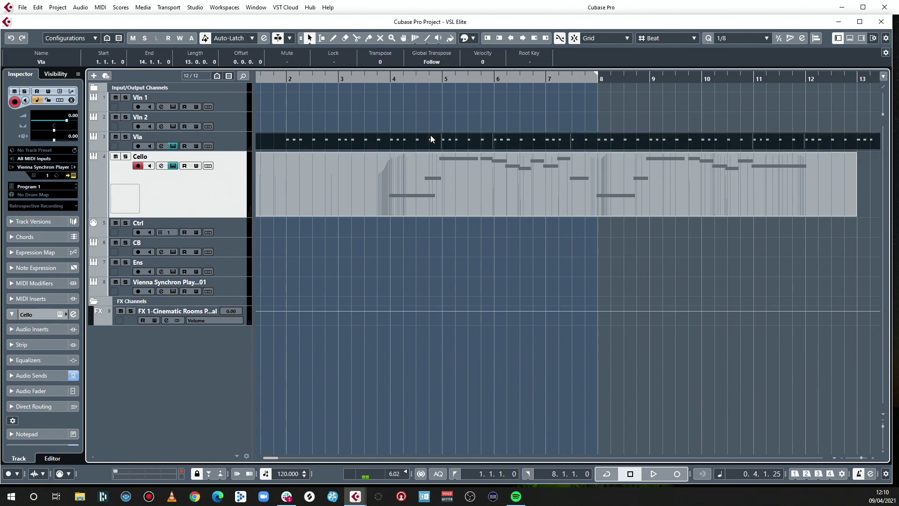
Play the arrangement while auditioning Staccato short notes with the Agile attack in the Vla instrument, and close its window.
key("space")
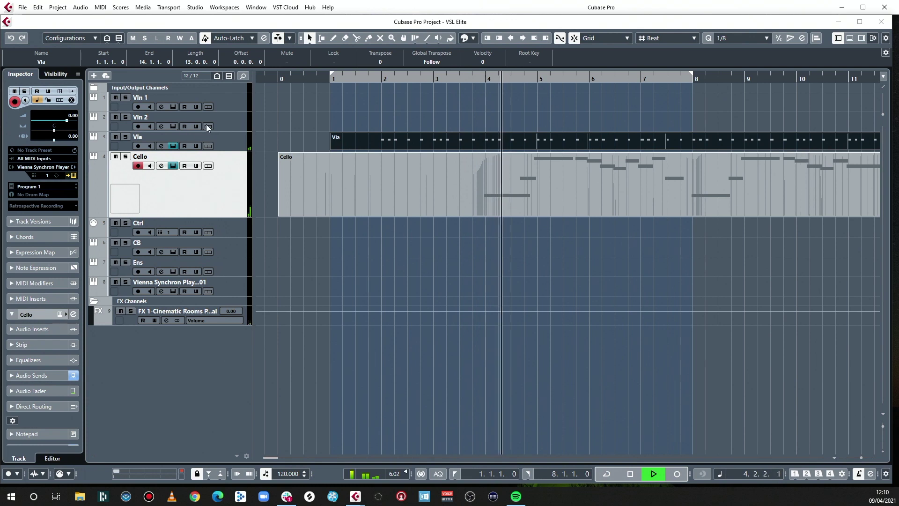
left_click(204, 139)
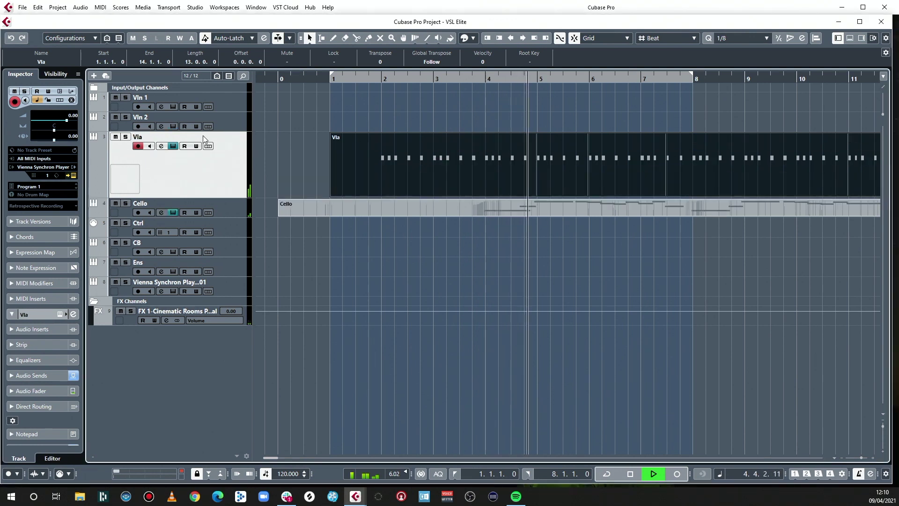
left_click(73, 175)
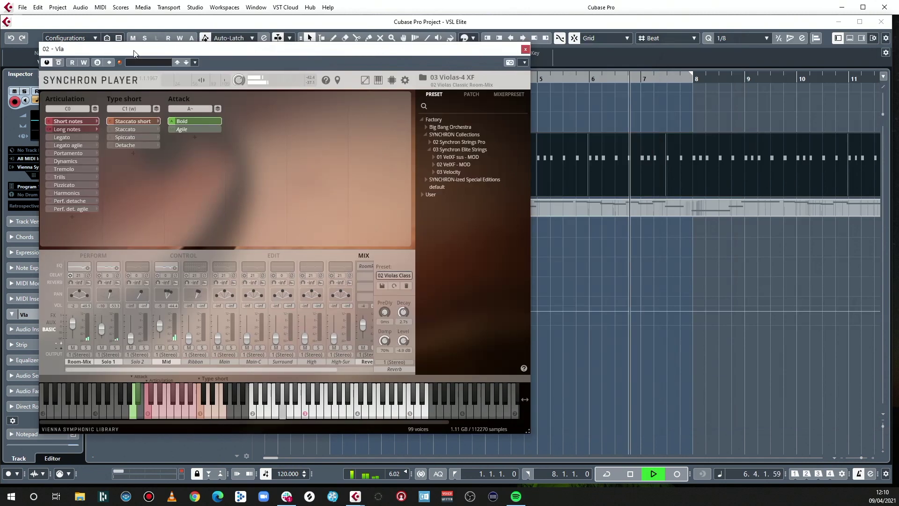
left_click_drag(133, 53, 234, 62)
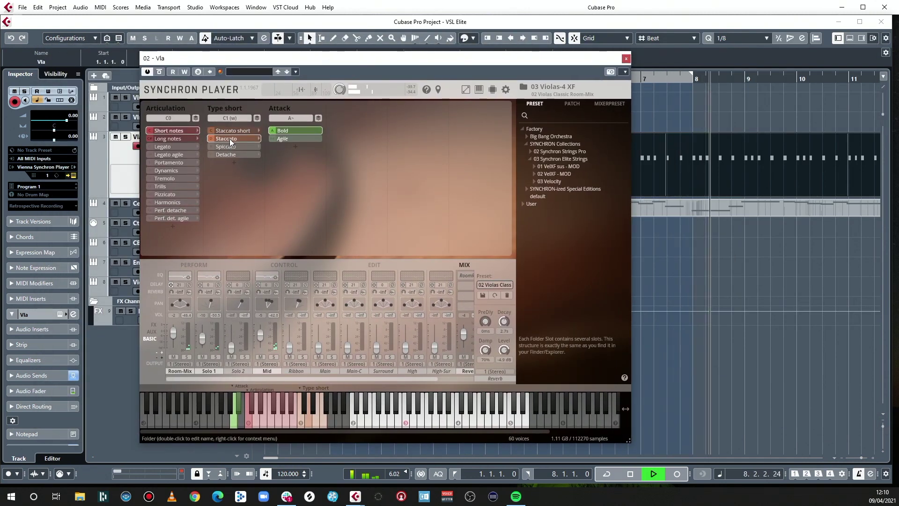
left_click(291, 139)
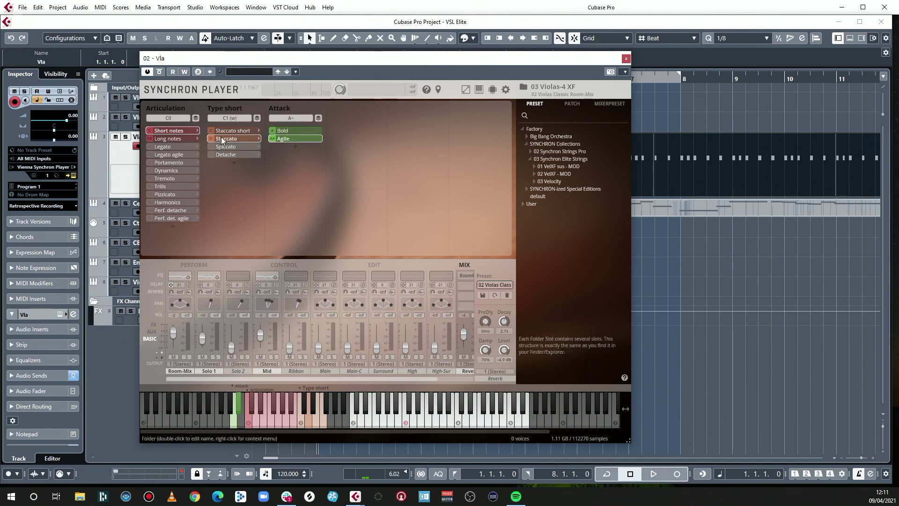
left_click_drag(603, 49, 603, 46)
left_click(625, 55)
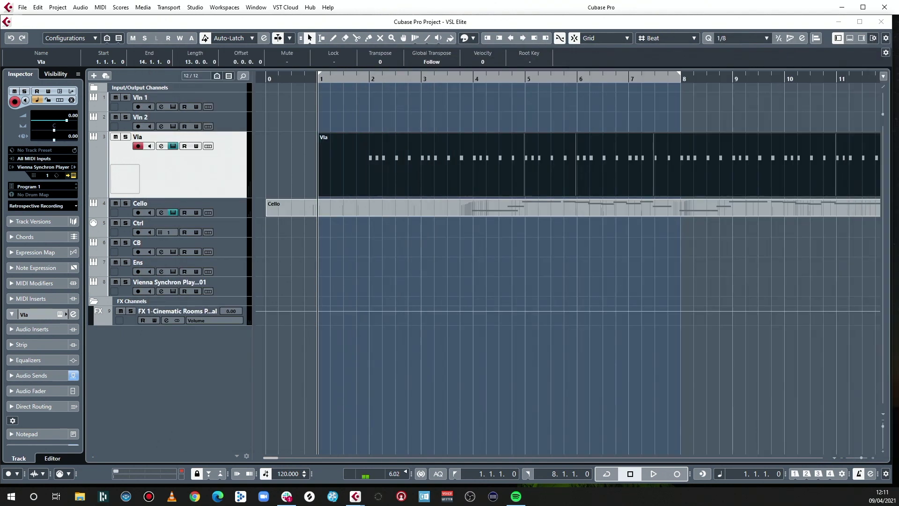
Play the arrangement while auditioning the Spiccato, Detache and Staccato short types in the Vla instrument, and close its window.
left_click(564, 249)
key("space")
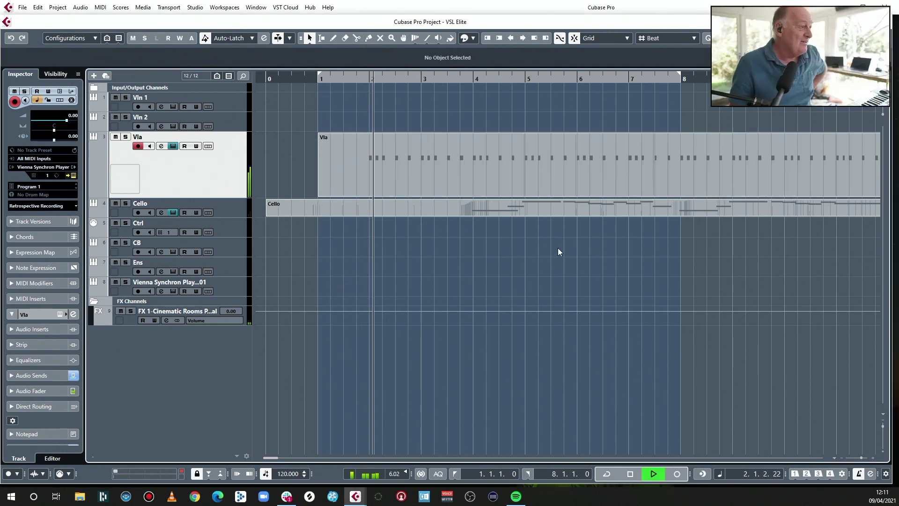
key("space")
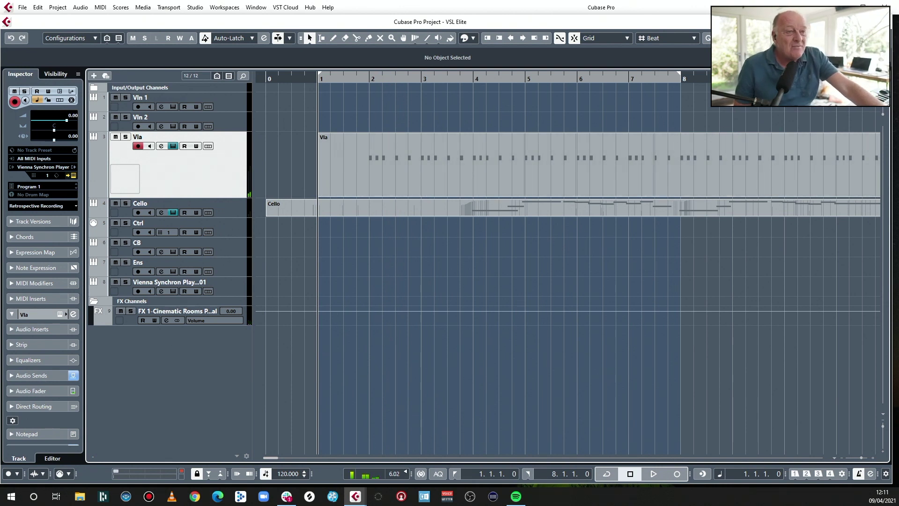
key("Return")
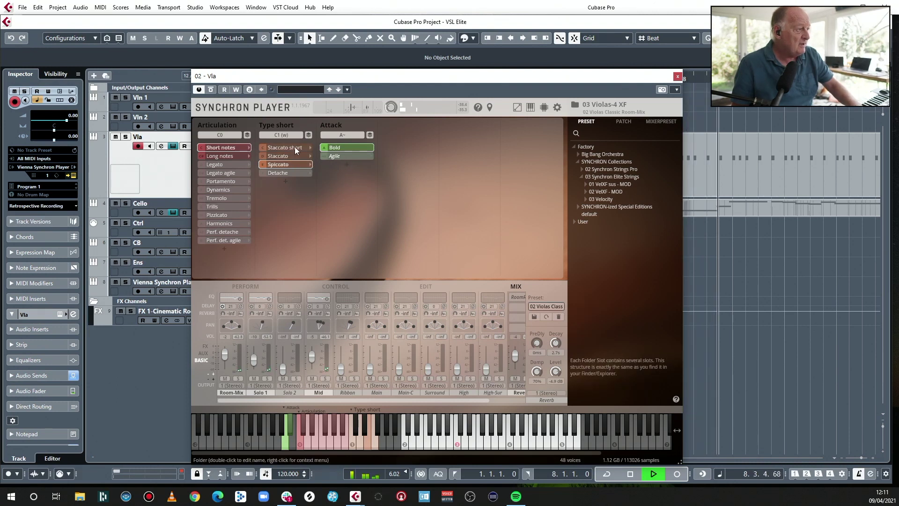
left_click(289, 173)
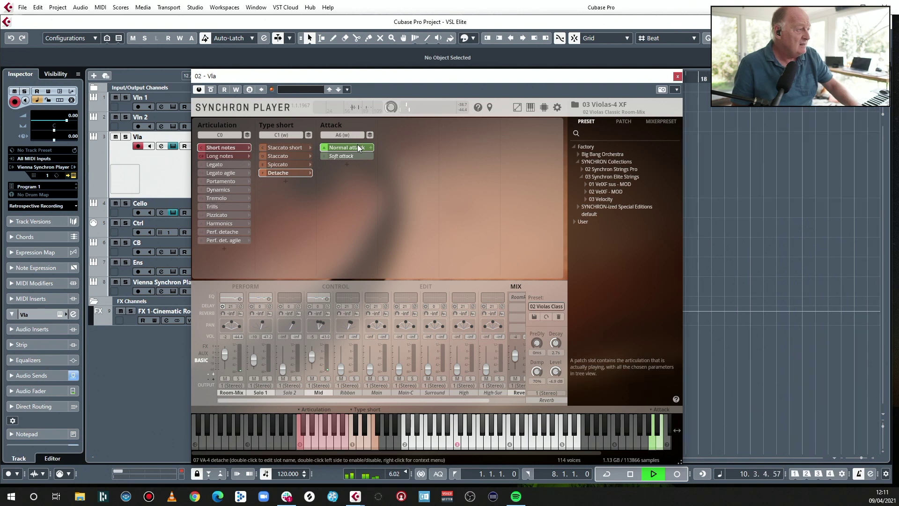
left_click(288, 150)
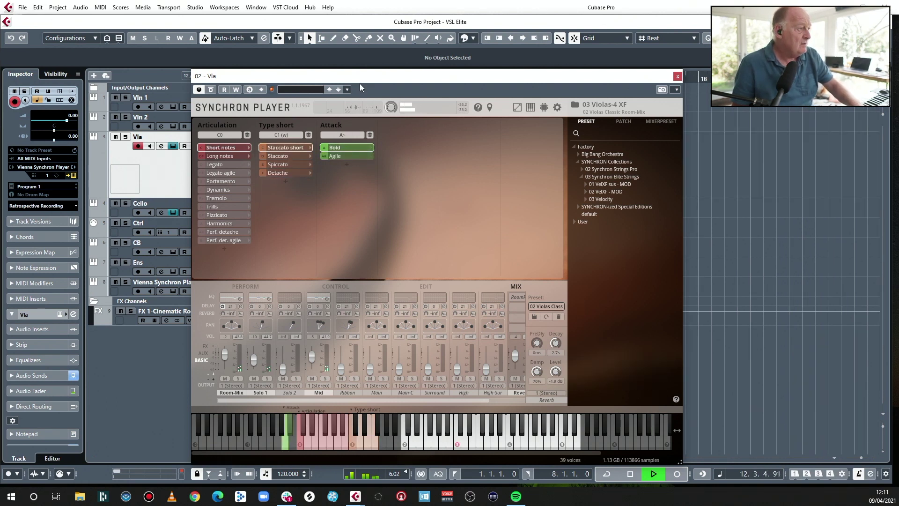
key("Escape")
key("space")
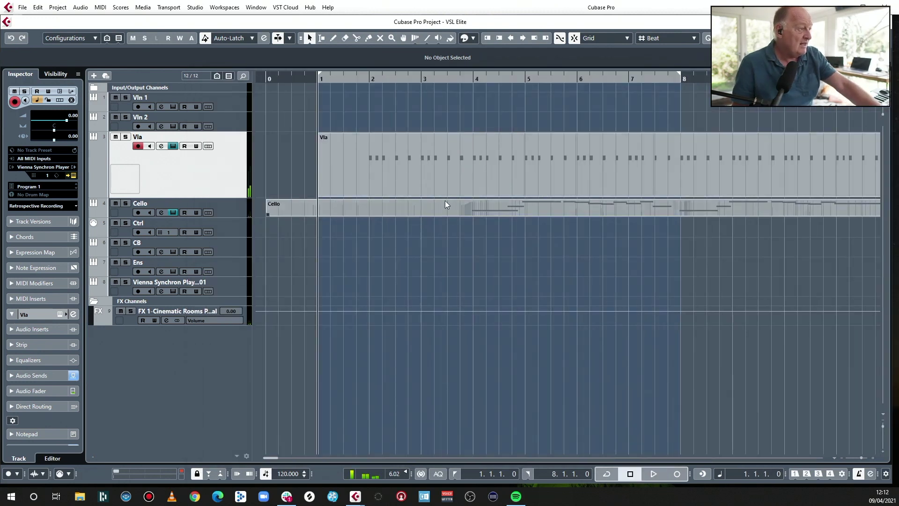
Open the Cello instrument through the Ctrl track and play the arrangement while auditioning Legato with the Espressivo type and Molto vibrato.
left_click(431, 206)
left_click(232, 211)
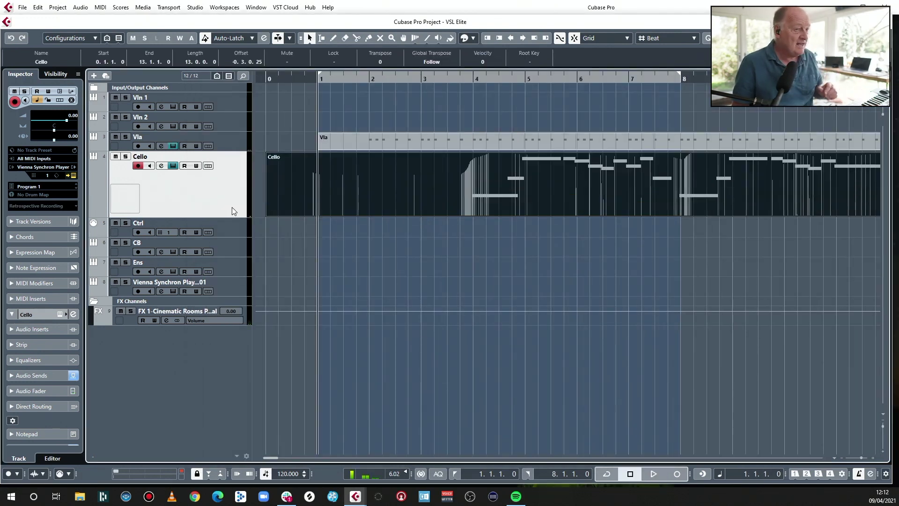
left_click(234, 226)
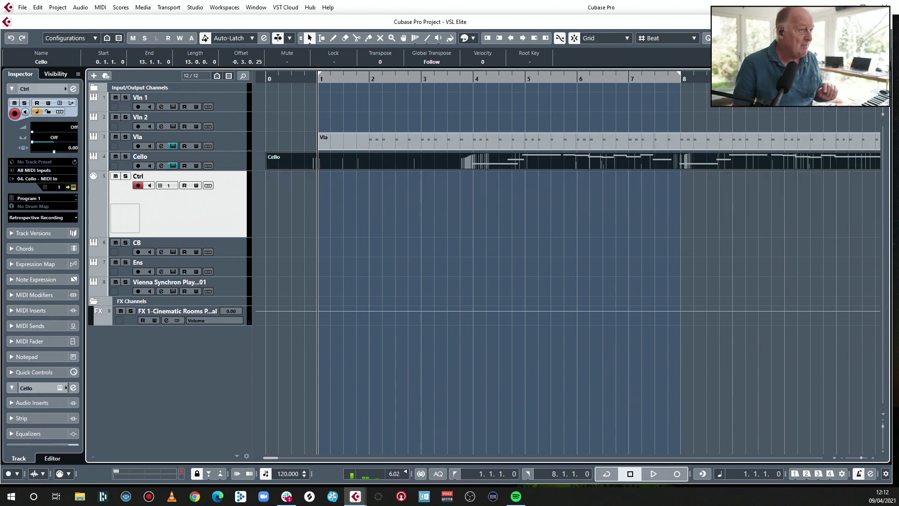
left_click(73, 187)
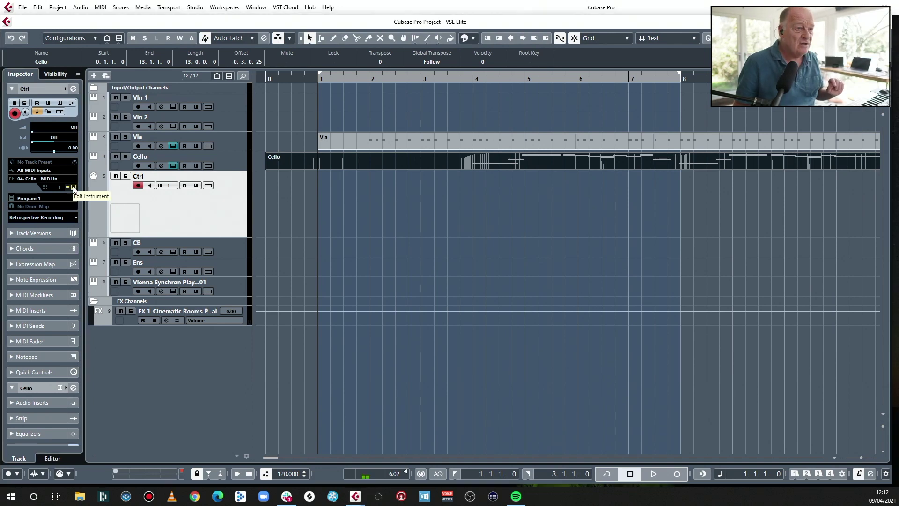
left_click_drag(709, 62, 306, 66)
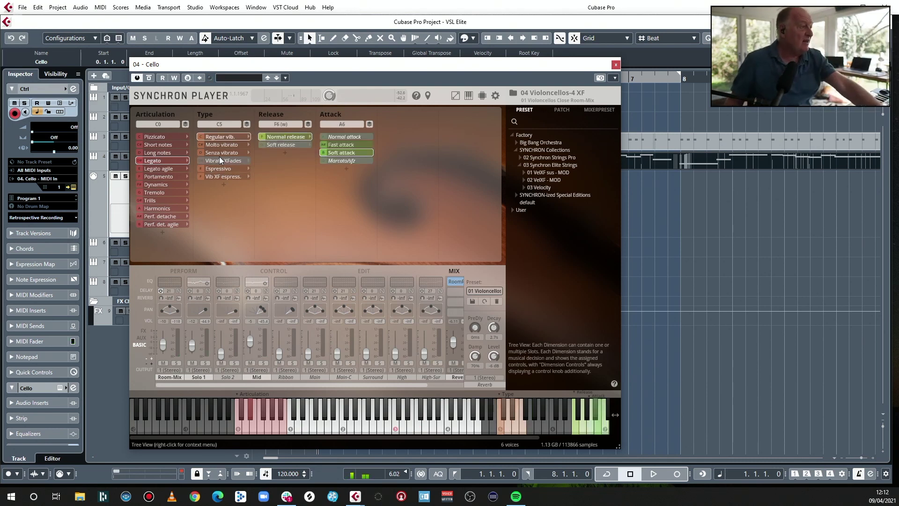
key("space")
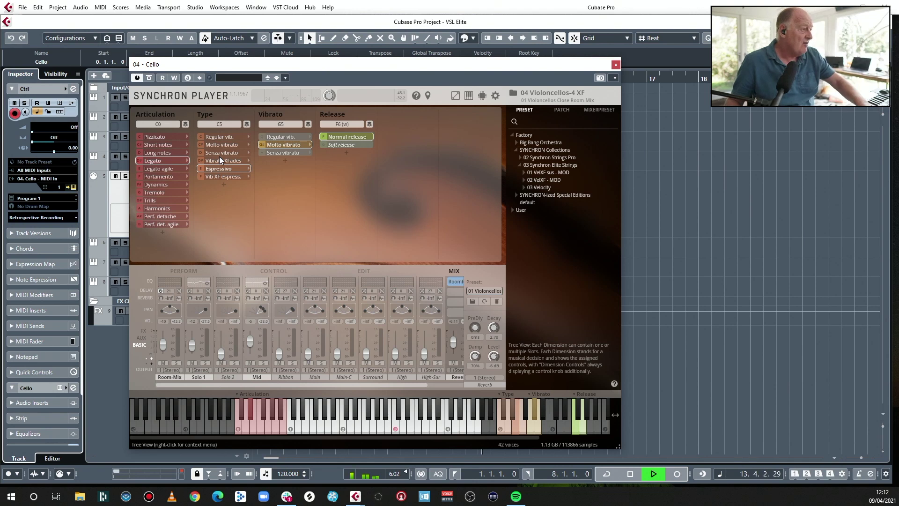
key("space")
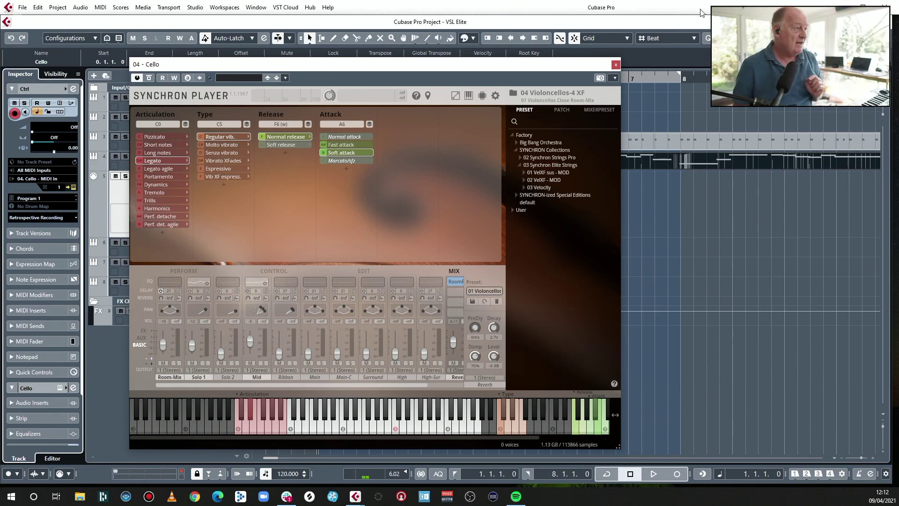
Record a first take of Cello articulation changes on the Ctrl track from bar 1 to bar 10.
left_click(616, 64)
left_click_drag(711, 66, 538, 29)
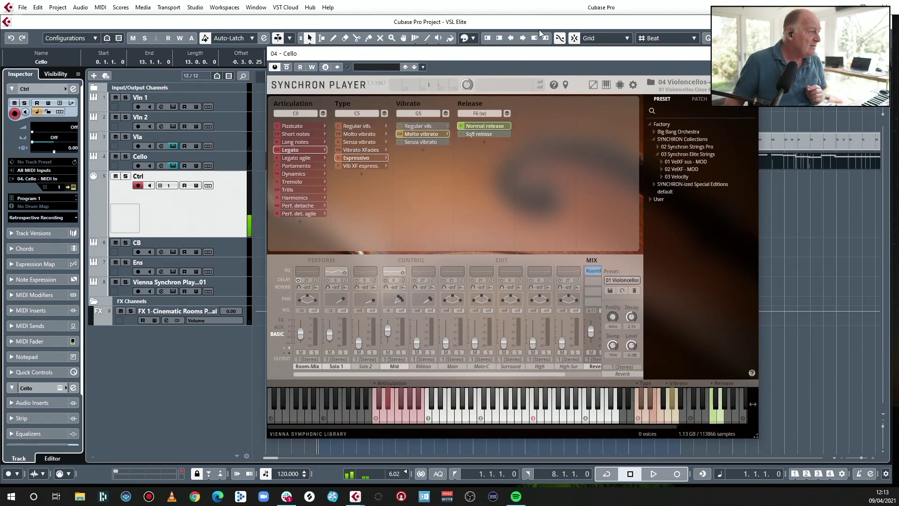
key("KP_Multiply")
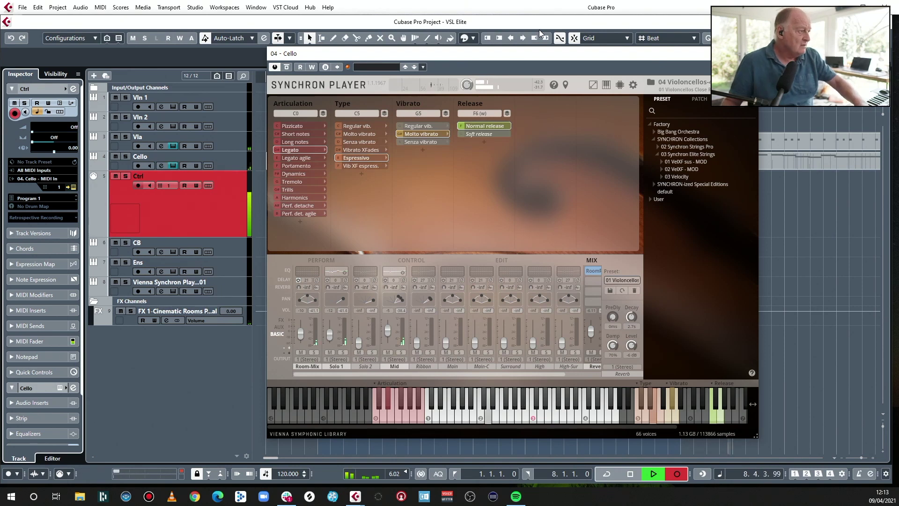
key("space")
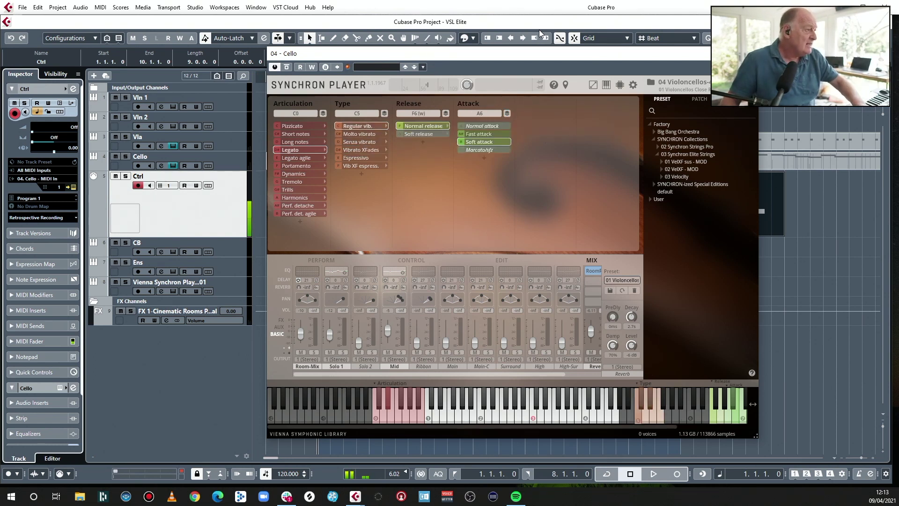
Record the Ctrl articulation changes again from bar 1 to bar 13, and close the Cello instrument window.
key("KP_Multiply")
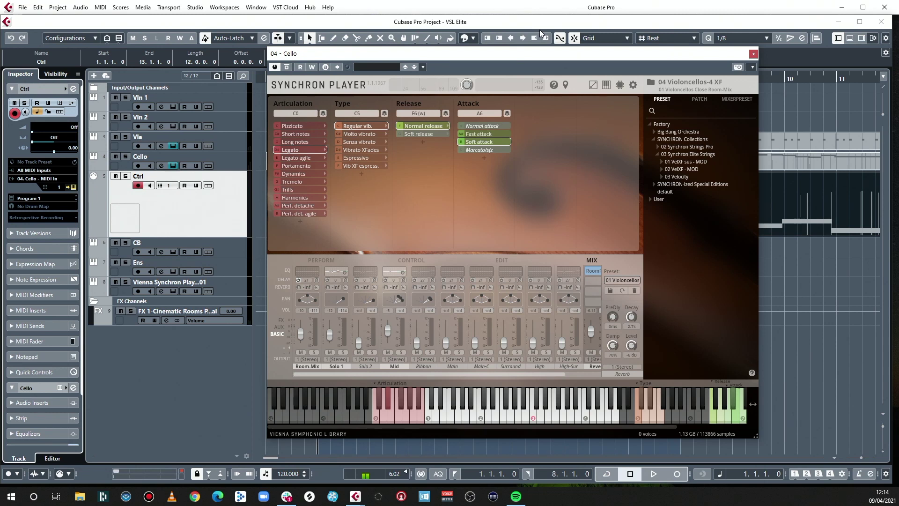
left_click_drag(483, 59, 555, 58)
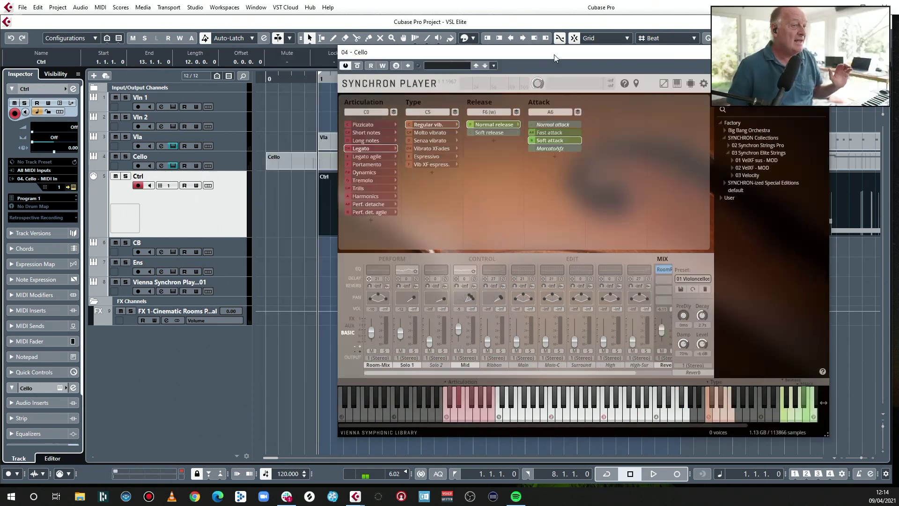
left_click(828, 52)
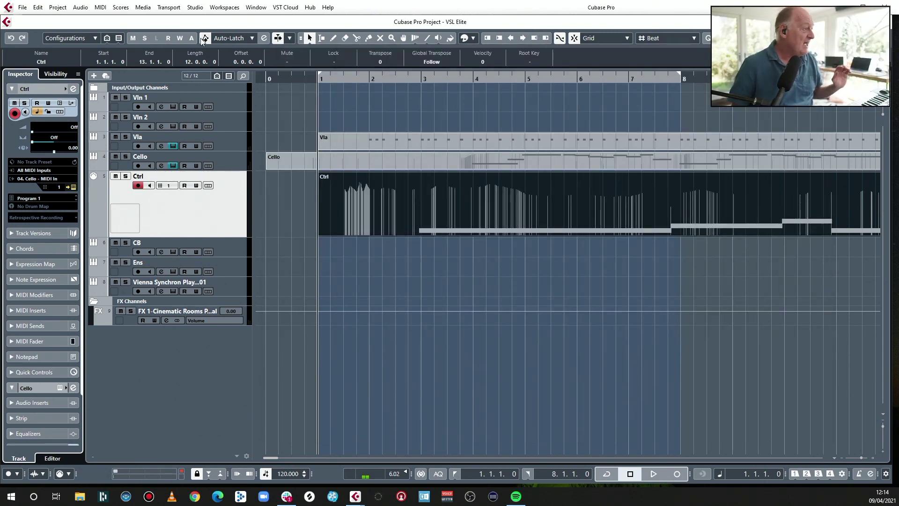
Open the Vln 1 instrument and set its articulation to Long notes with the Espressivo type.
left_click(235, 100)
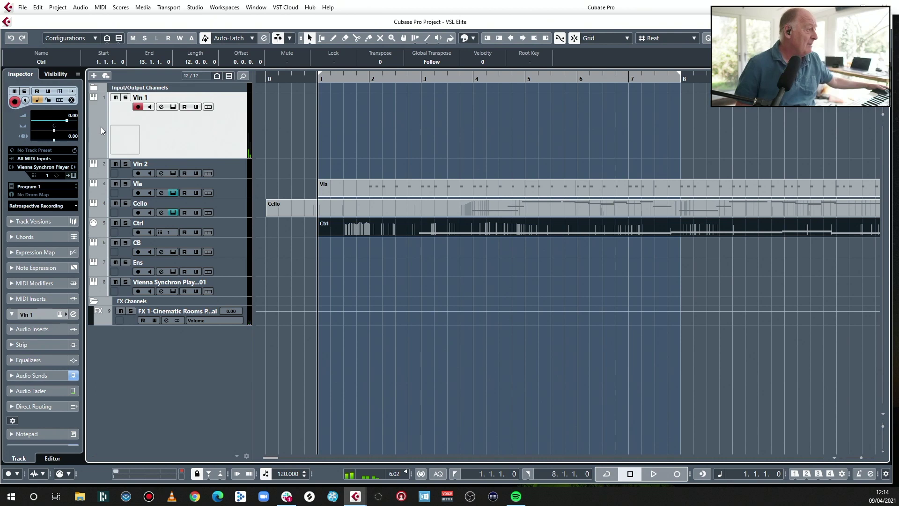
left_click(73, 175)
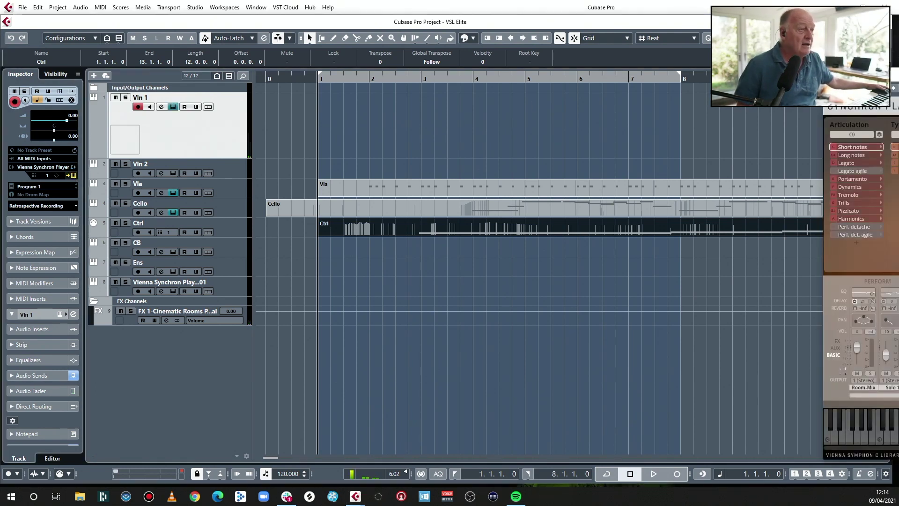
left_click_drag(897, 76, 507, 68)
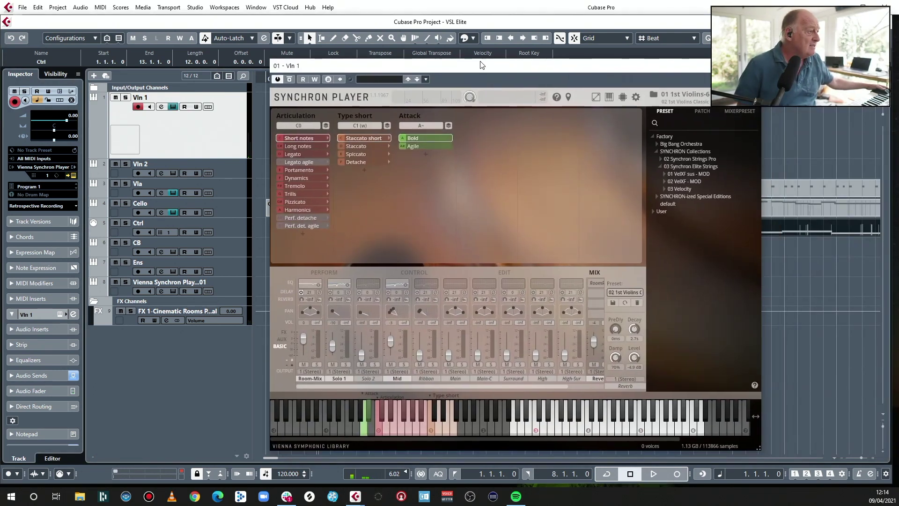
left_click(298, 145)
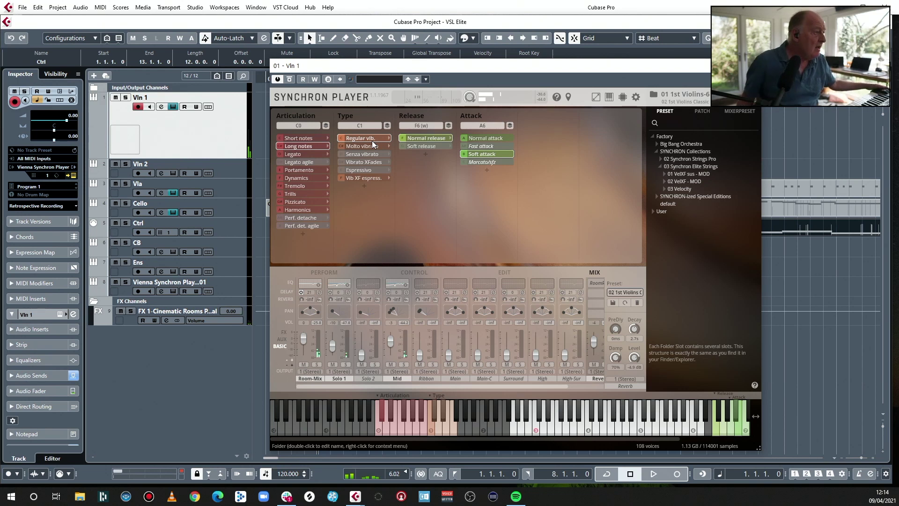
left_click(364, 170)
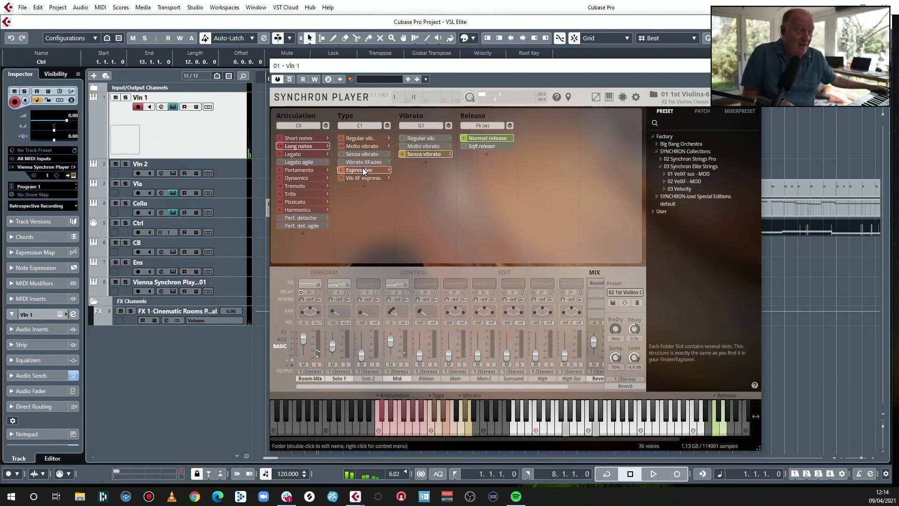
Record a trial Vln 1 take with the Espressivo long notes, delete it, and close the instrument window.
key("KP_Multiply")
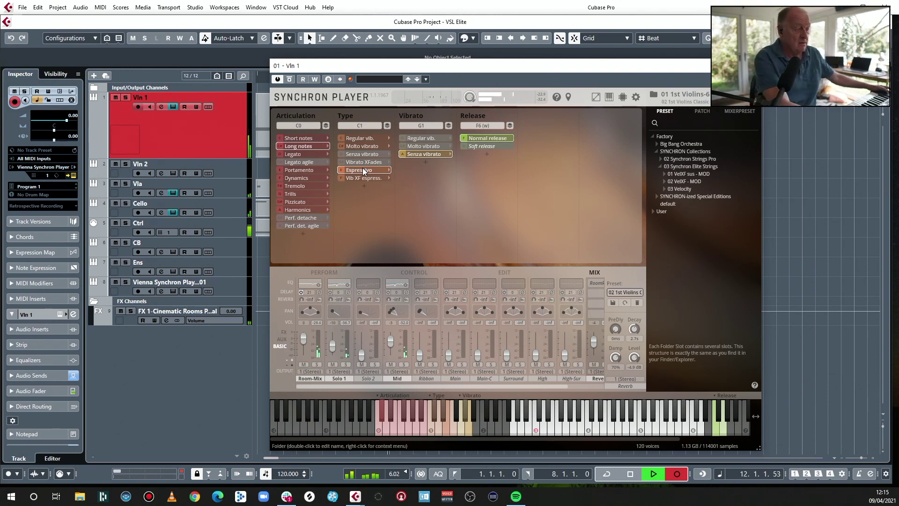
key("space")
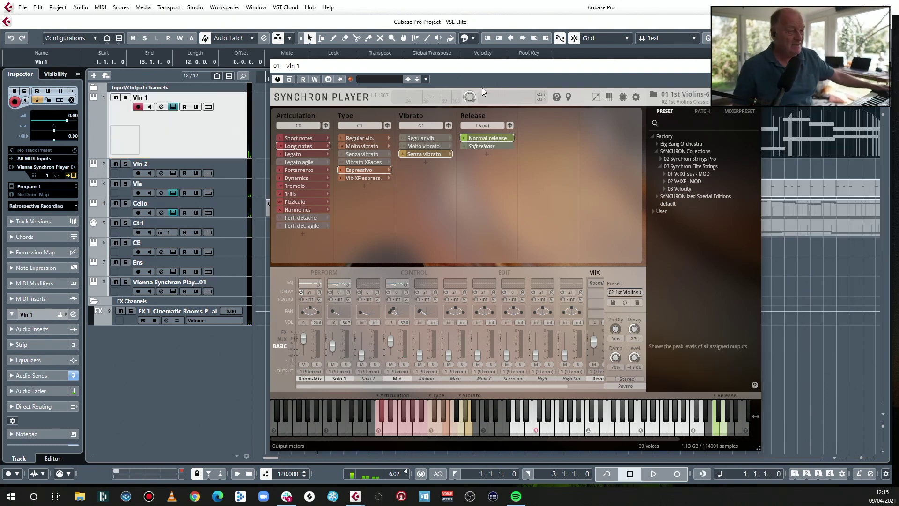
left_click_drag(463, 66, 307, 139)
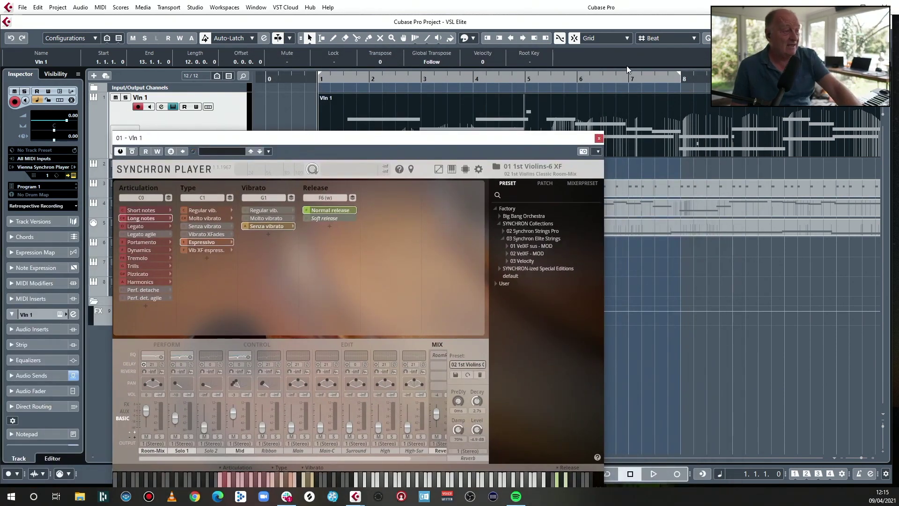
key("Delete")
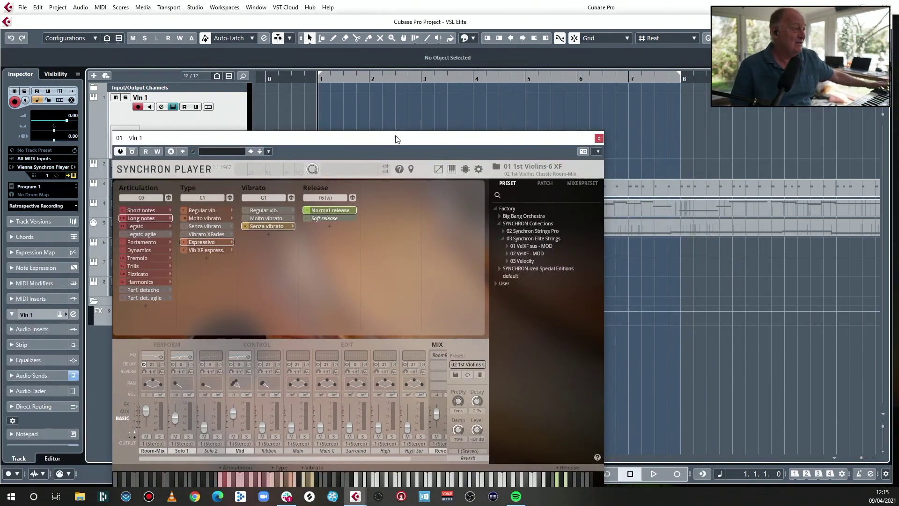
left_click_drag(397, 139, 467, 73)
left_click(669, 72)
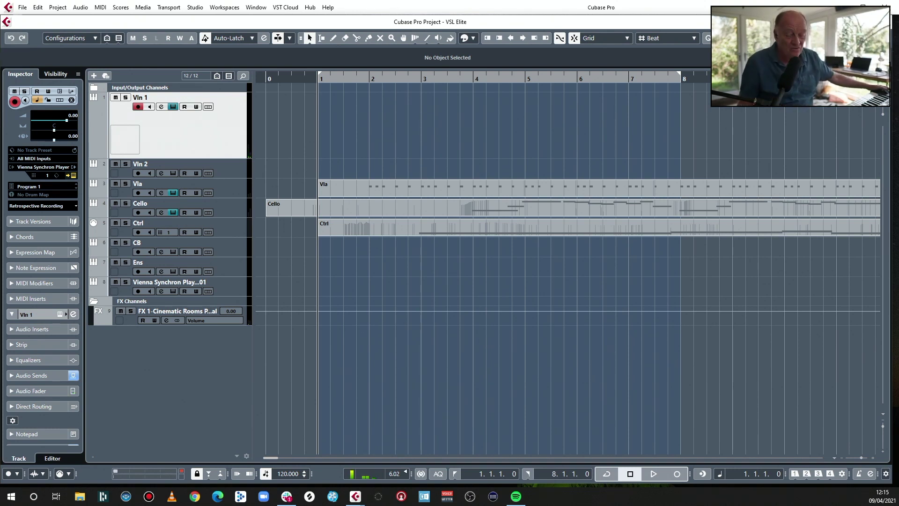
Try recording three more takes of the long-note violin part on Vln 1 from bar 1.
key("KP_Multiply")
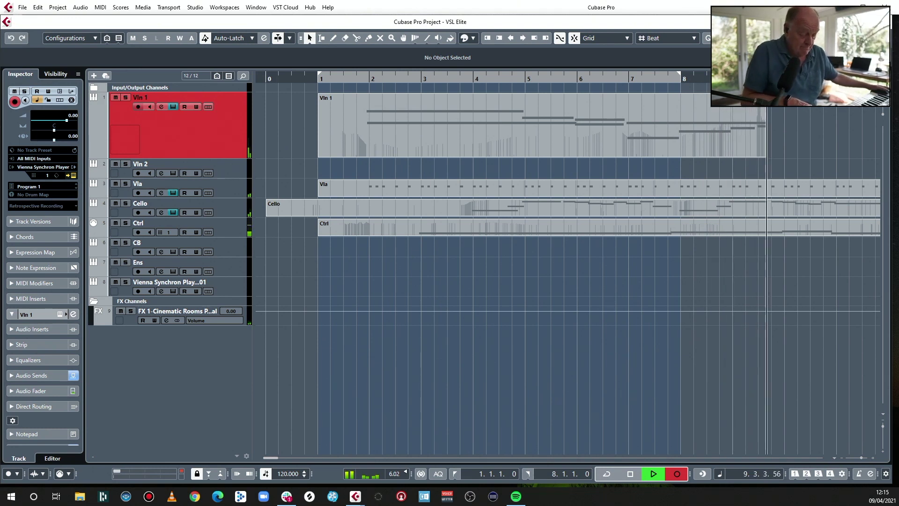
key("space")
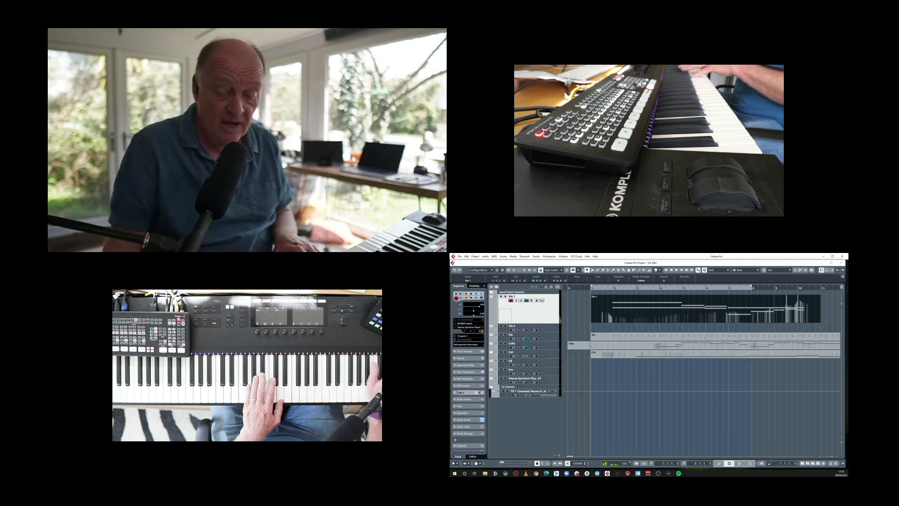
key("KP_Multiply")
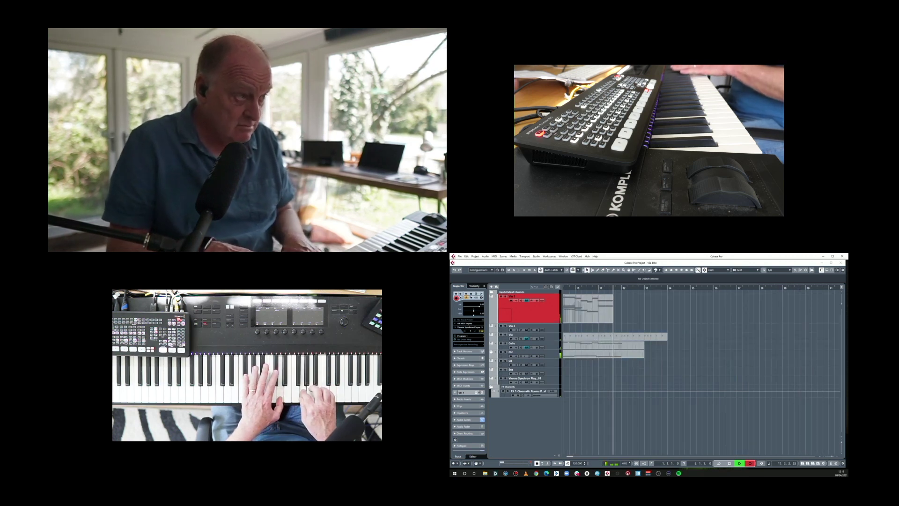
key("space")
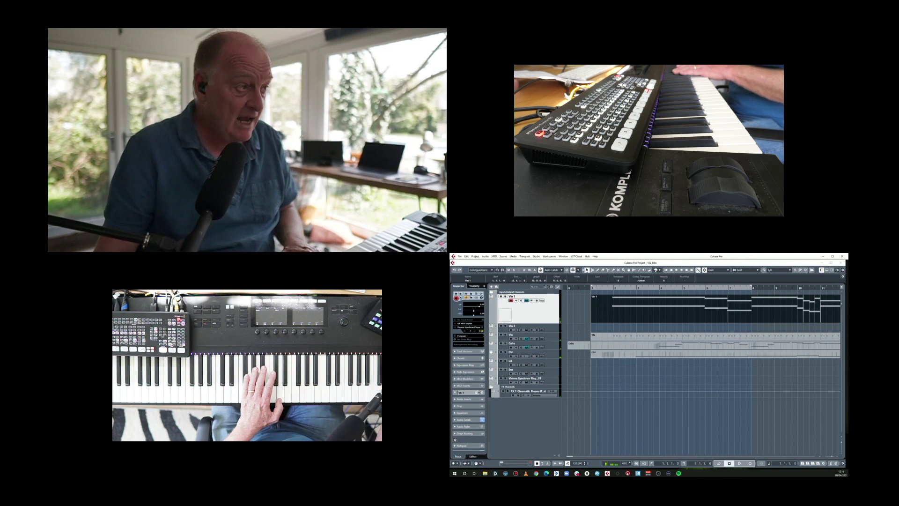
key("KP_Multiply")
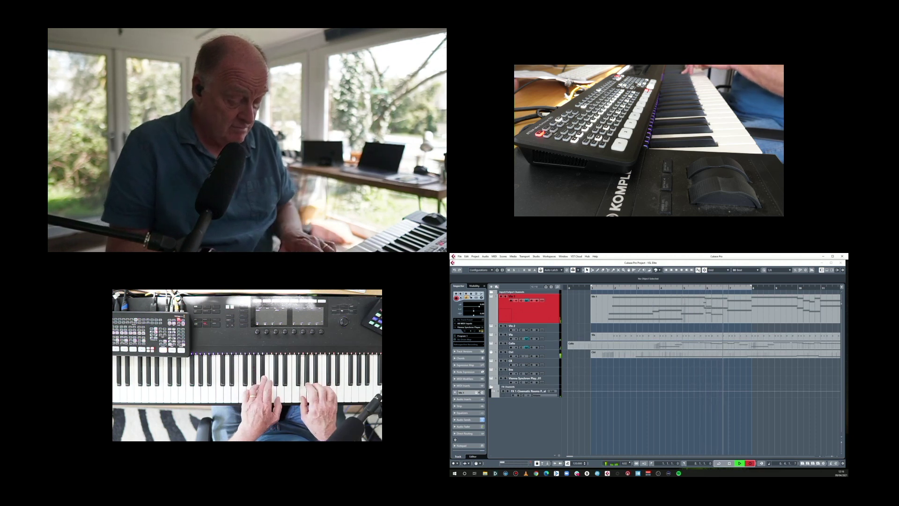
key("space")
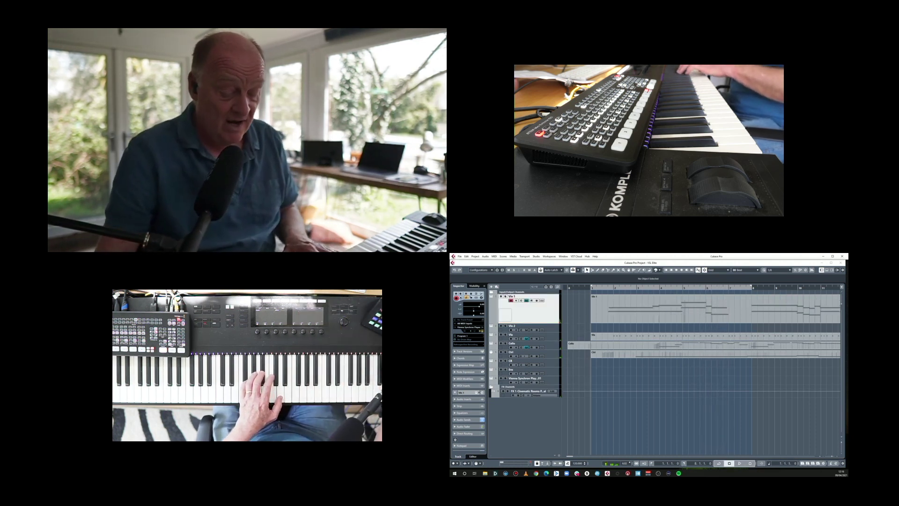
Record the two-voice long-note line on Vln 1 from bar 1 to bar 14.
key("KP_Multiply")
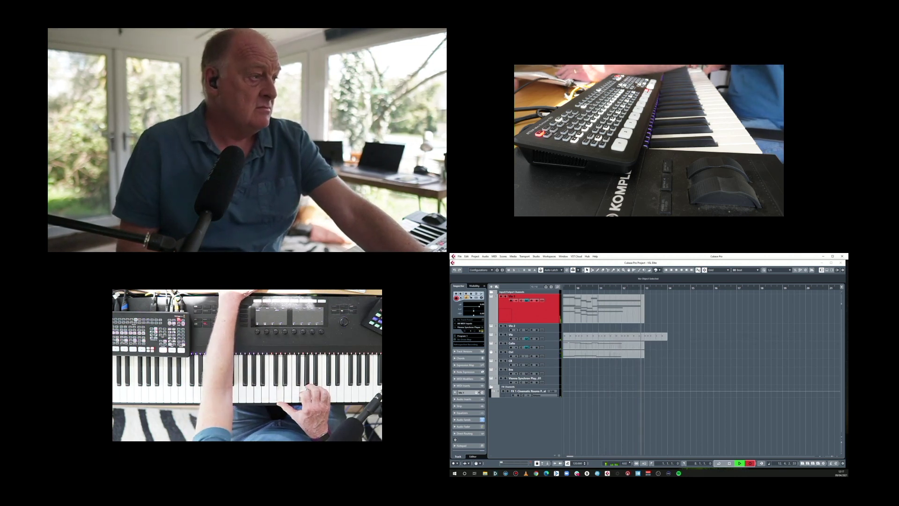
key("space")
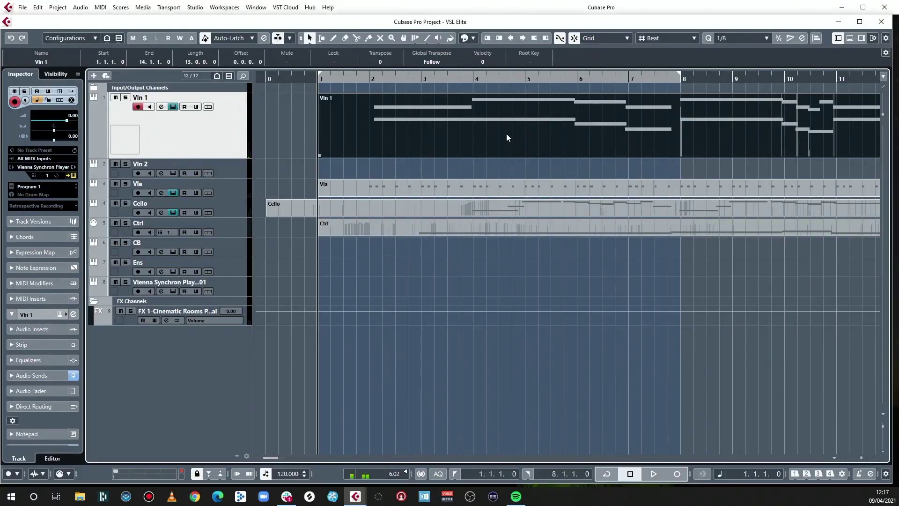
Copy the Vln 1 part onto the Vln 2 track and delete the lower-voice notes from the Vln 1 part.
left_click_drag(345, 137, 348, 168)
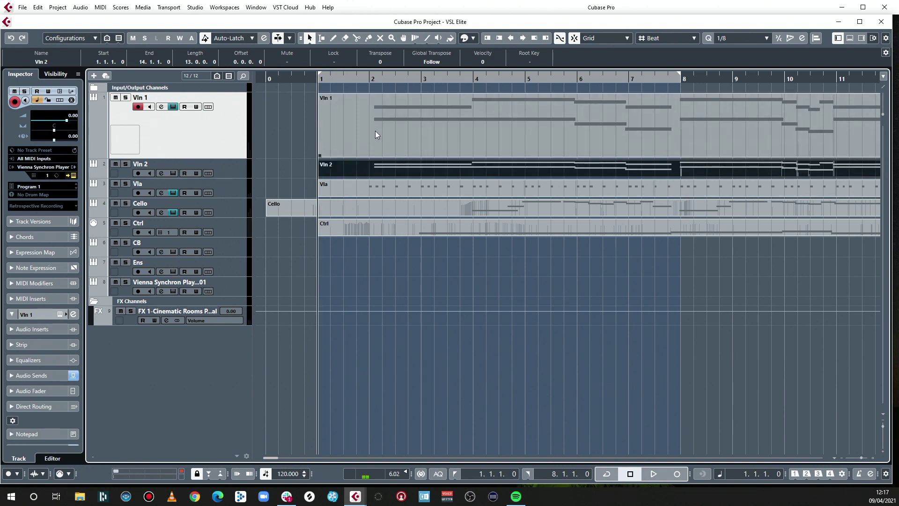
scroll(375, 134, "down", 5)
double_click(562, 132)
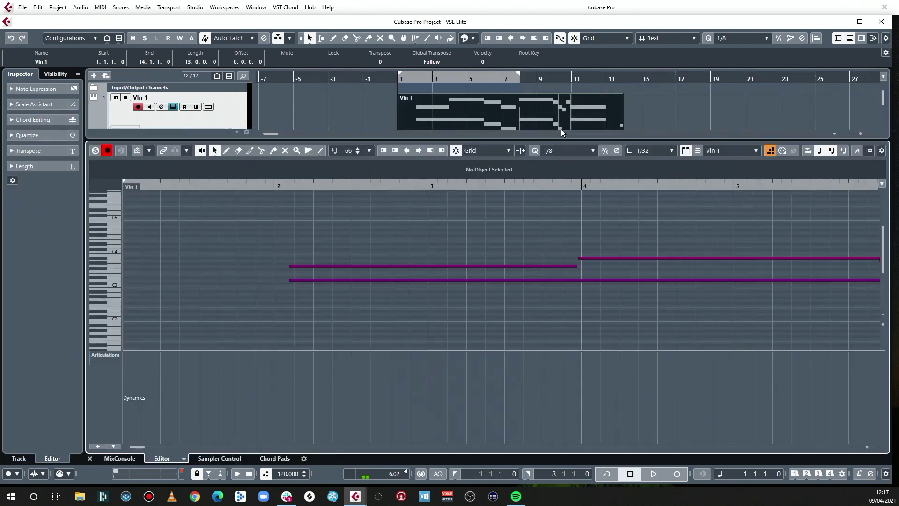
scroll(238, 304, "down", 8)
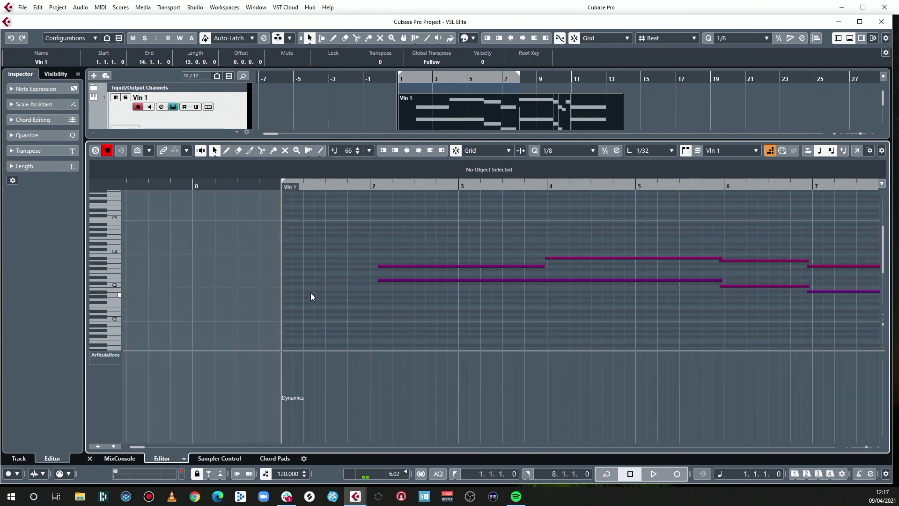
left_click_drag(480, 282, 772, 317)
key("Delete")
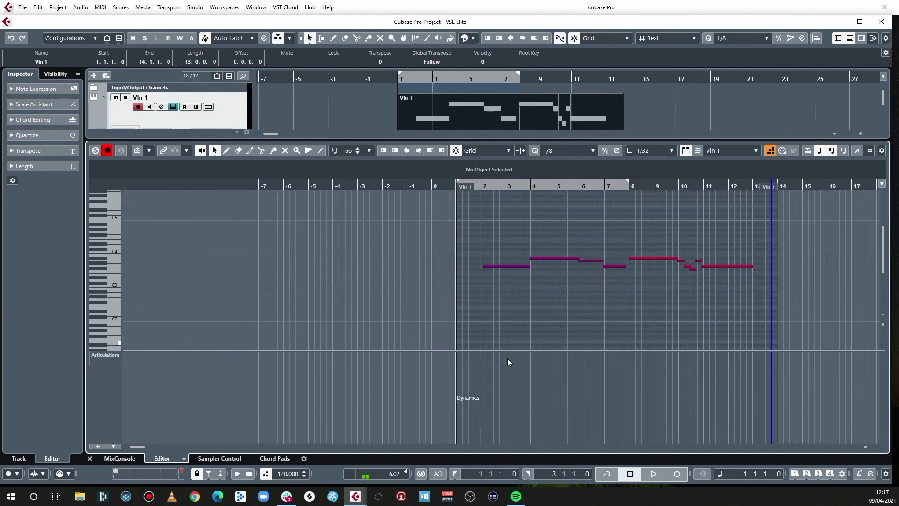
left_click(851, 40)
Delete the upper-voice notes from the Vln 2 part and return to the full arrangement.
double_click(448, 169)
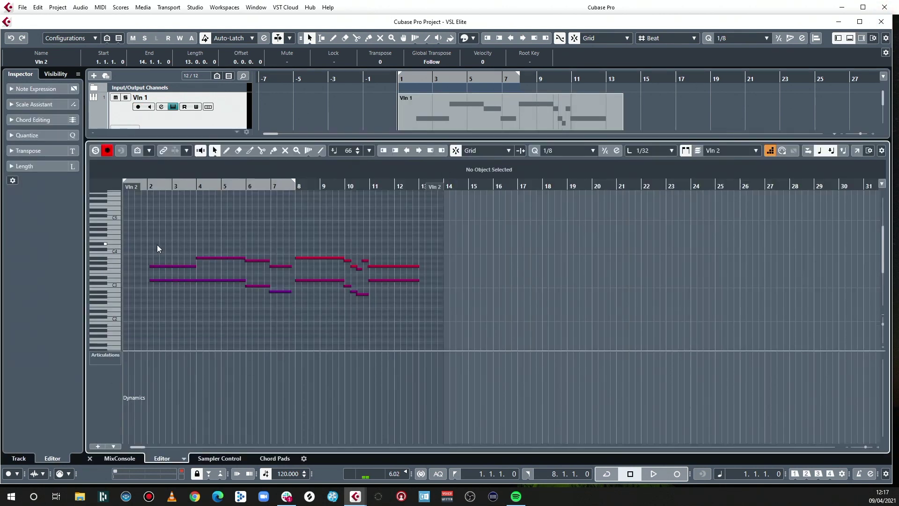
left_click_drag(447, 253, 144, 275)
key("Delete")
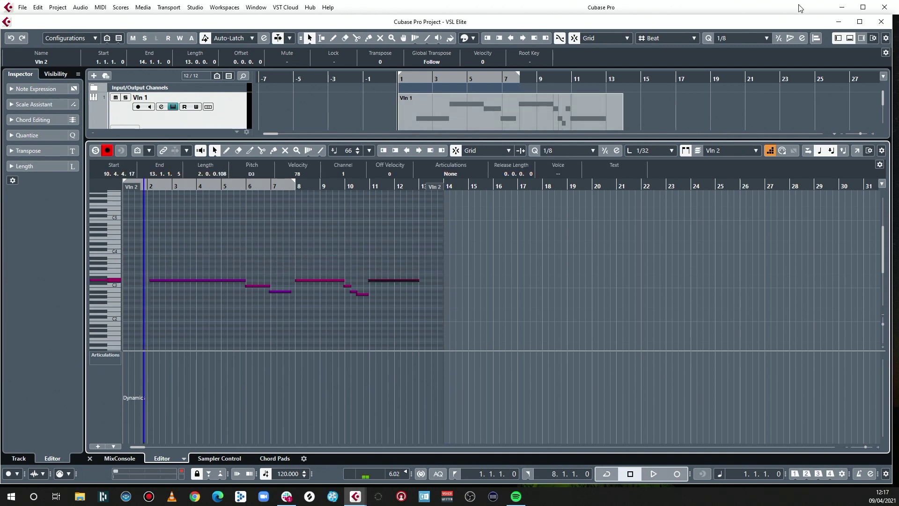
left_click(848, 40)
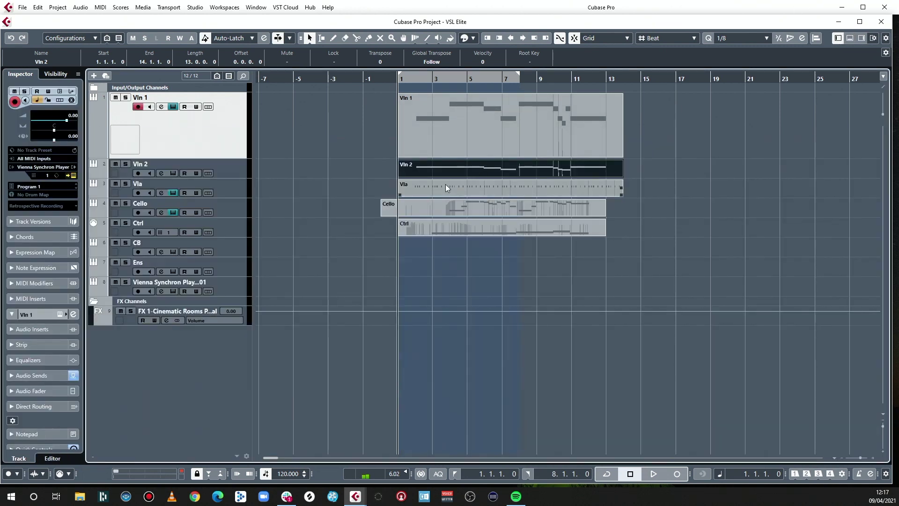
left_click(234, 172, "ctrl")
right_click(226, 137)
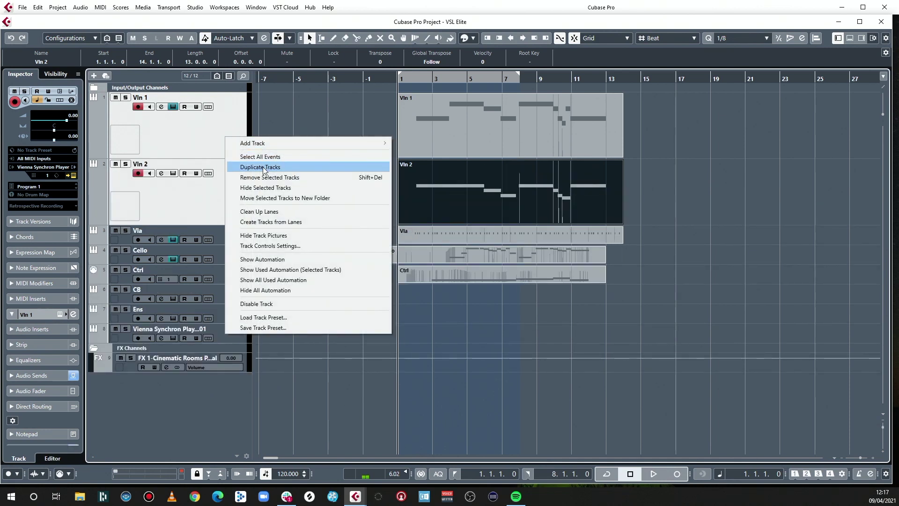
left_click(307, 95)
Add a MIDI track named "ctrl" directly below the Vln 1 track.
left_click(231, 138)
right_click(231, 138)
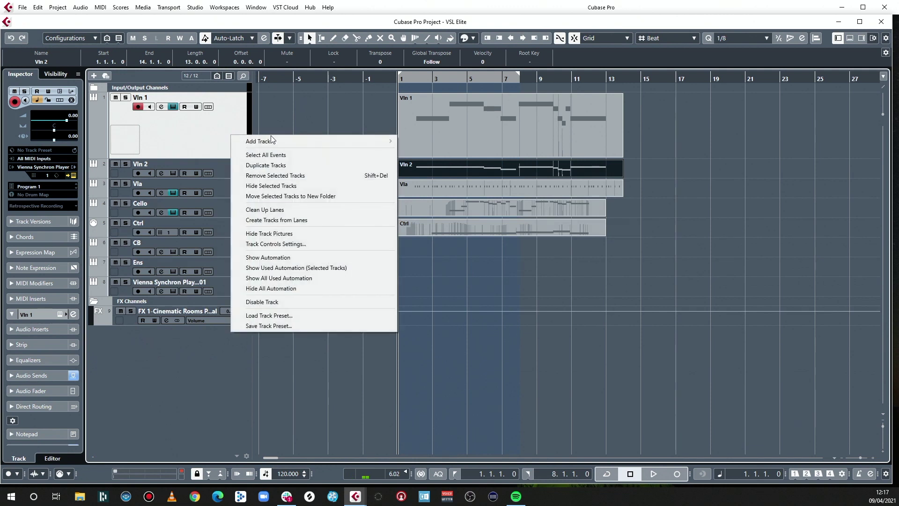
mouse_move(341, 141)
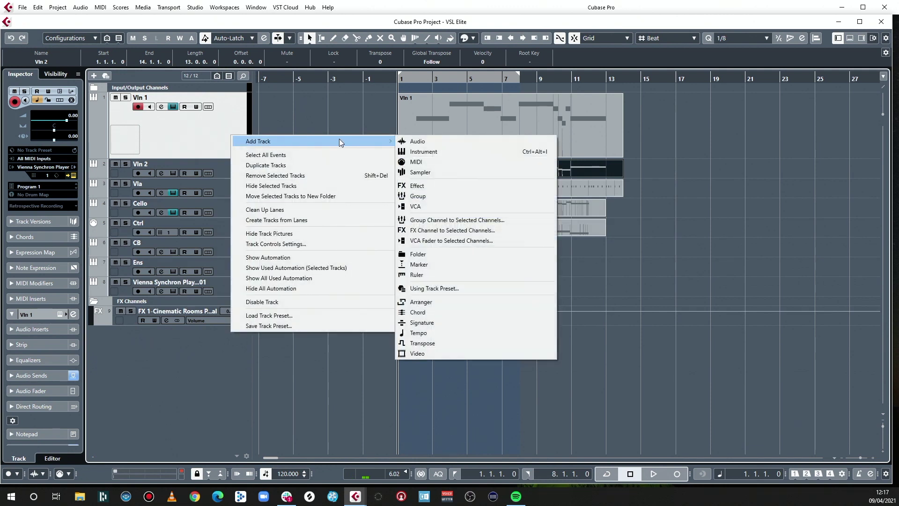
left_click(429, 163)
type("ctrl")
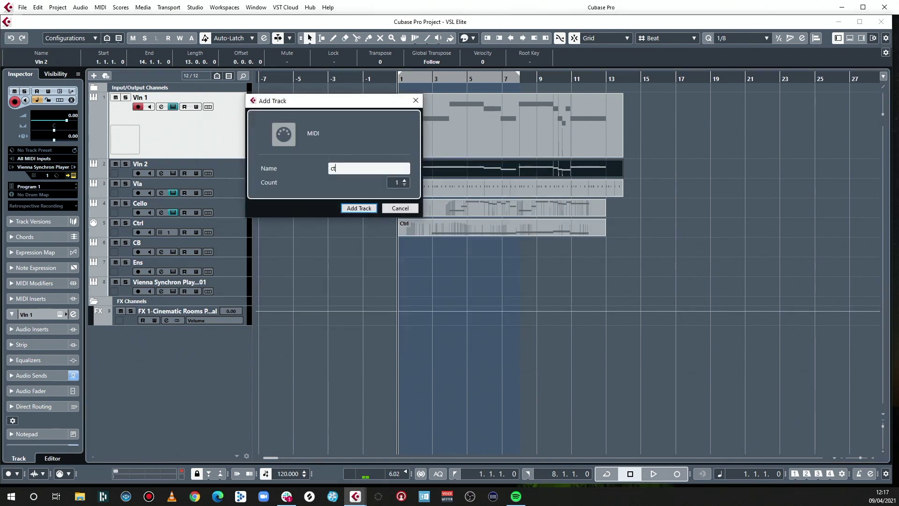
key("Return")
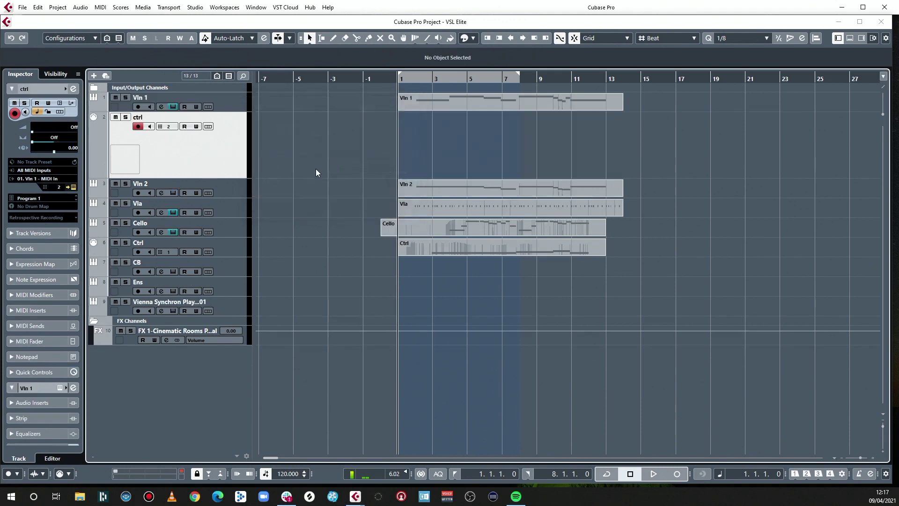
Add a MIDI track named "ctrl" directly below the Vln 2 track.
right_click(238, 192)
mouse_move(291, 196)
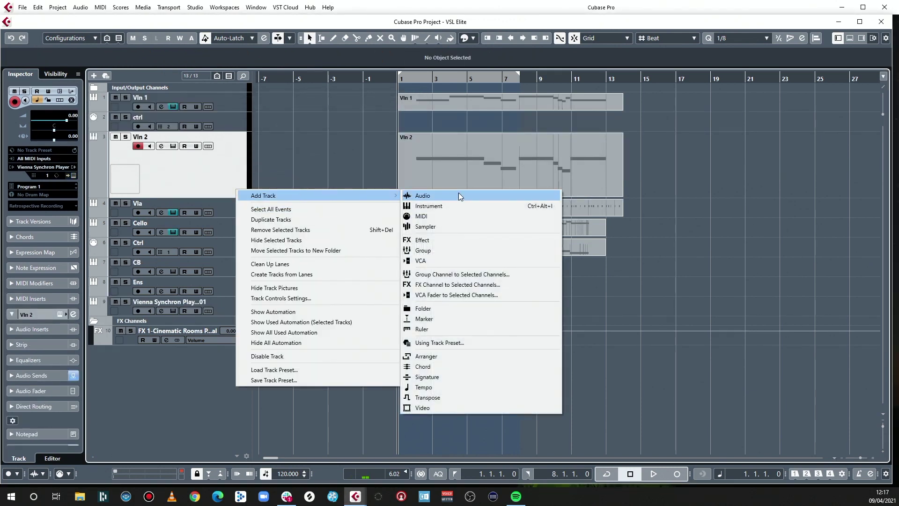
left_click(463, 221)
type("ctrl")
key("Return")
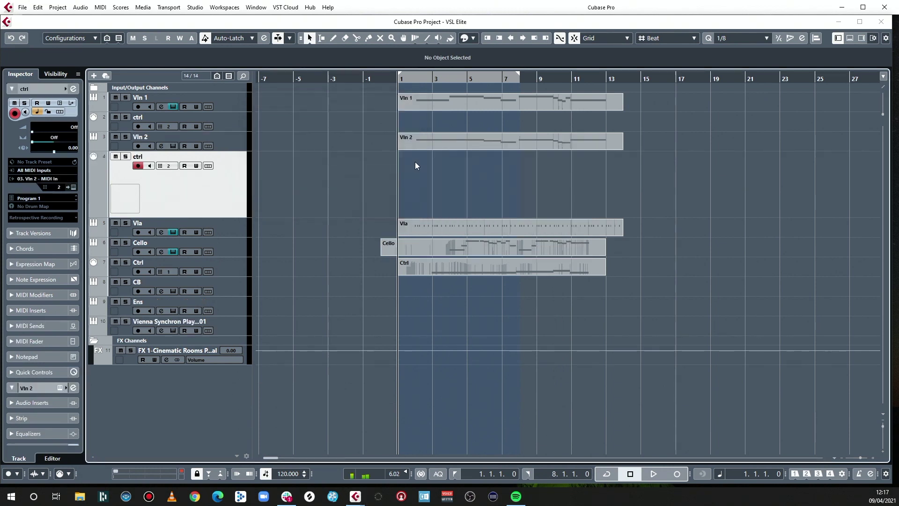
Set the MIDI channel of both violin ctrl tracks to 1.
left_click(239, 124)
left_click(54, 189)
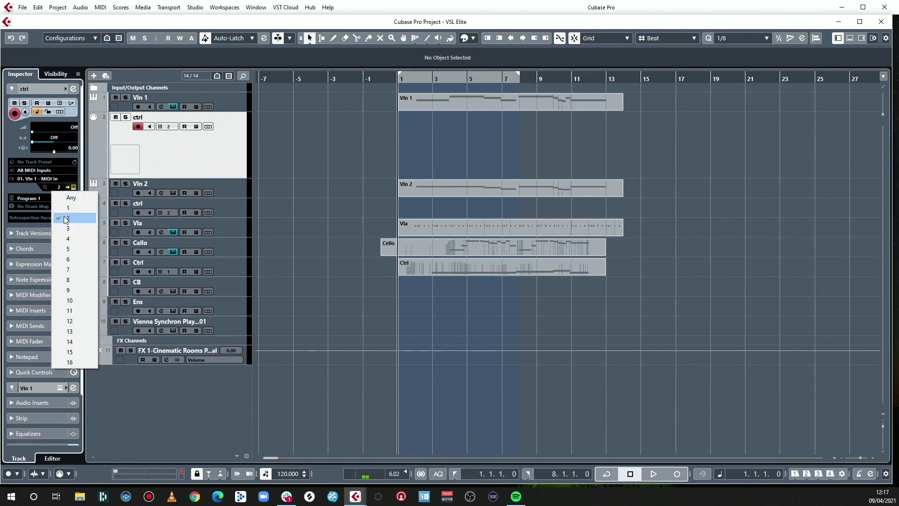
left_click(66, 209)
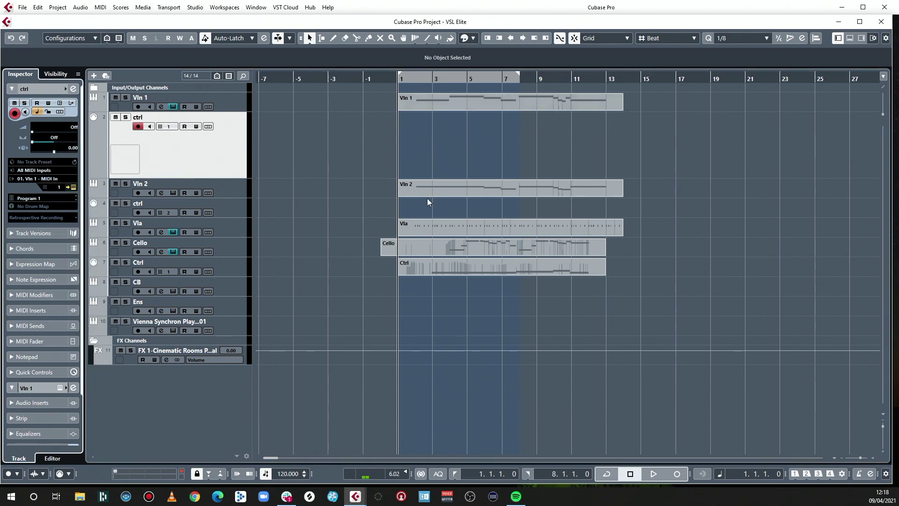
left_click(233, 208)
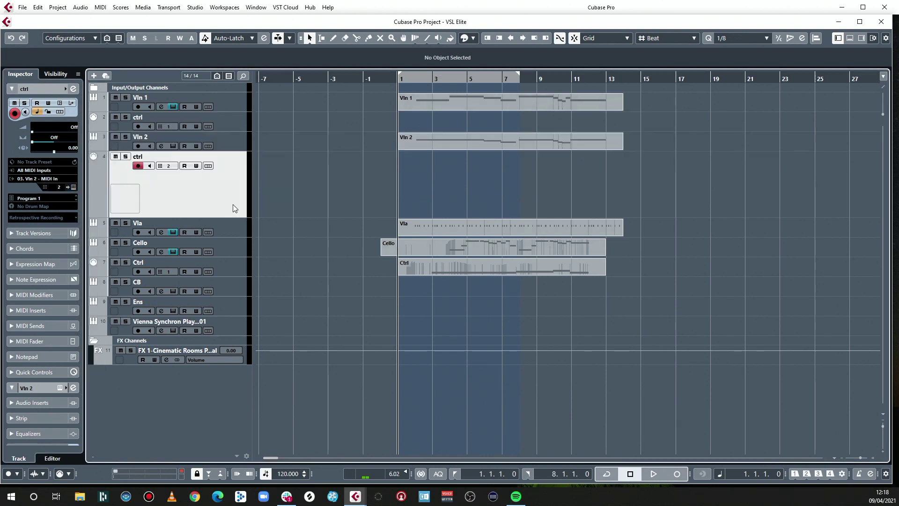
left_click(59, 187)
left_click(65, 207)
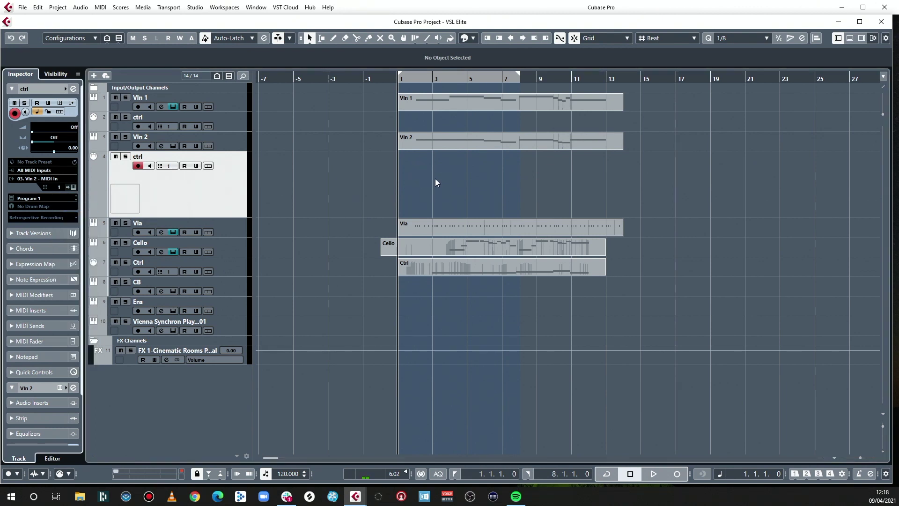
Switch the Vln 2 Synchron Player to Legato, Espressivo with Senza vibrato, and close the instrument window.
left_click(235, 140)
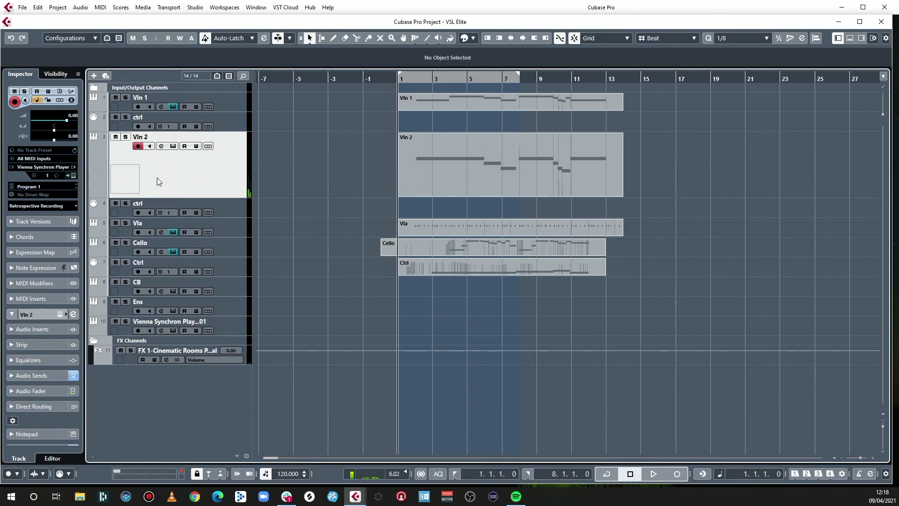
left_click(73, 175)
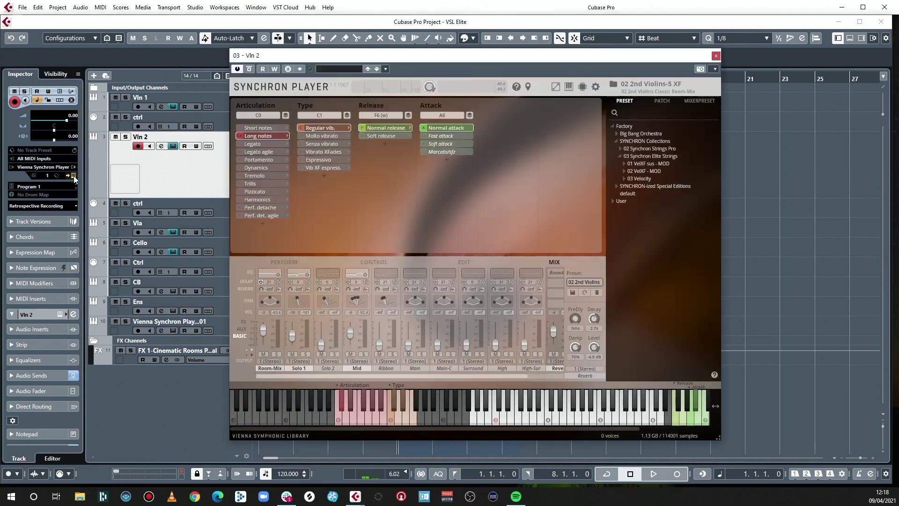
left_click(261, 144)
left_click(322, 143)
left_click(317, 160)
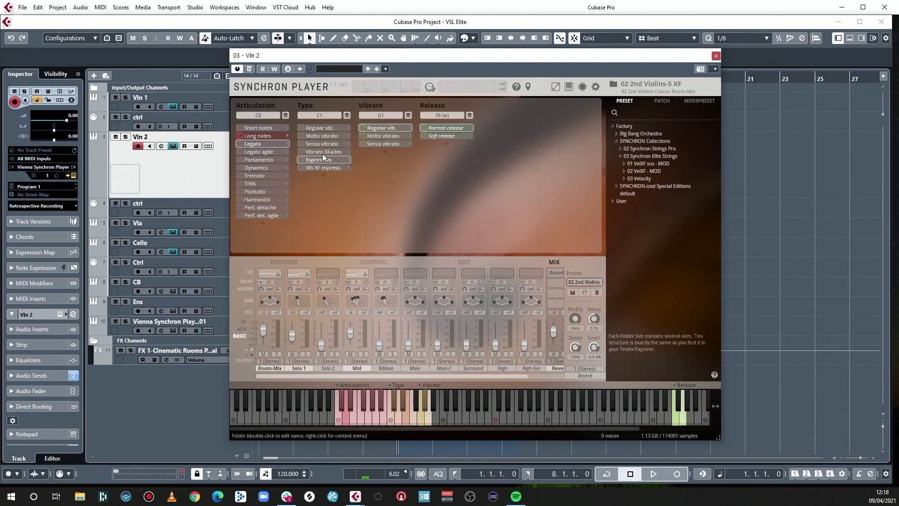
left_click(385, 144)
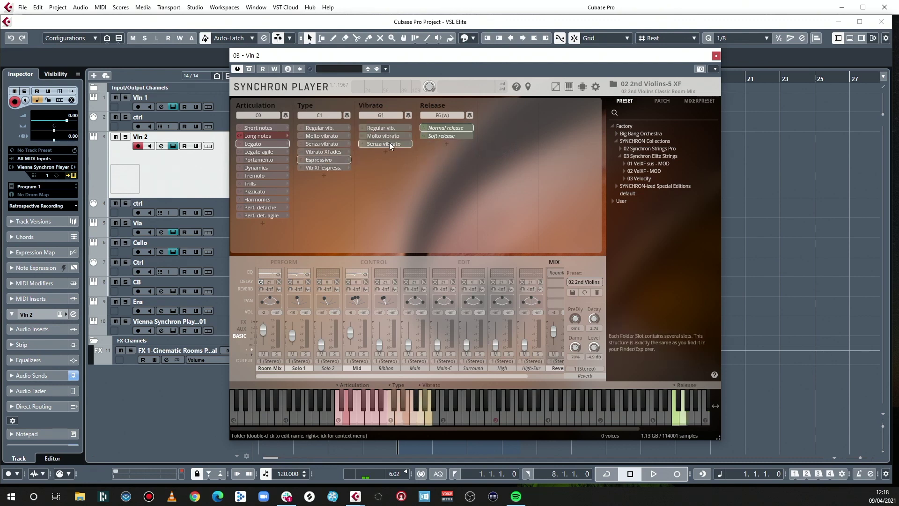
left_click(263, 143)
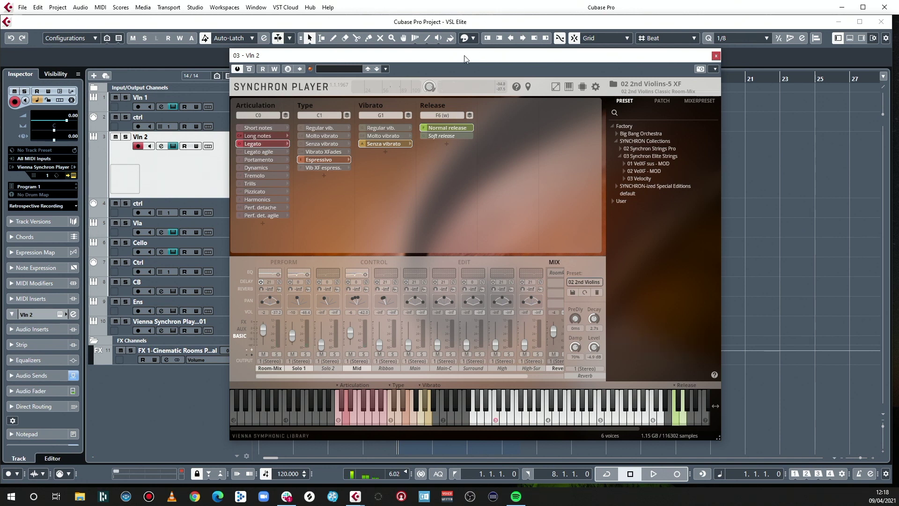
key("ctrl+w")
Lengthen the Vln 2 notes so they overlap for legato, leaving the final long note as it is, and close the editor.
double_click(566, 180)
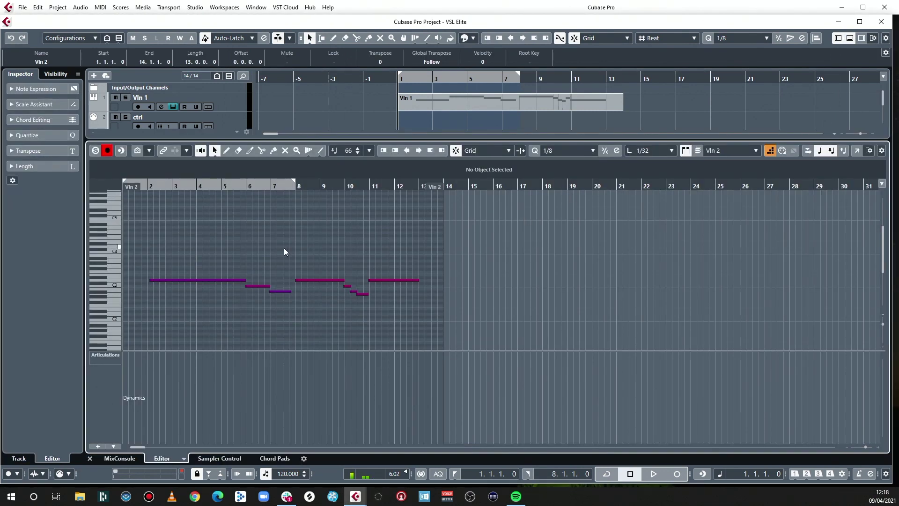
key("h")
scroll(303, 287, "left", 4)
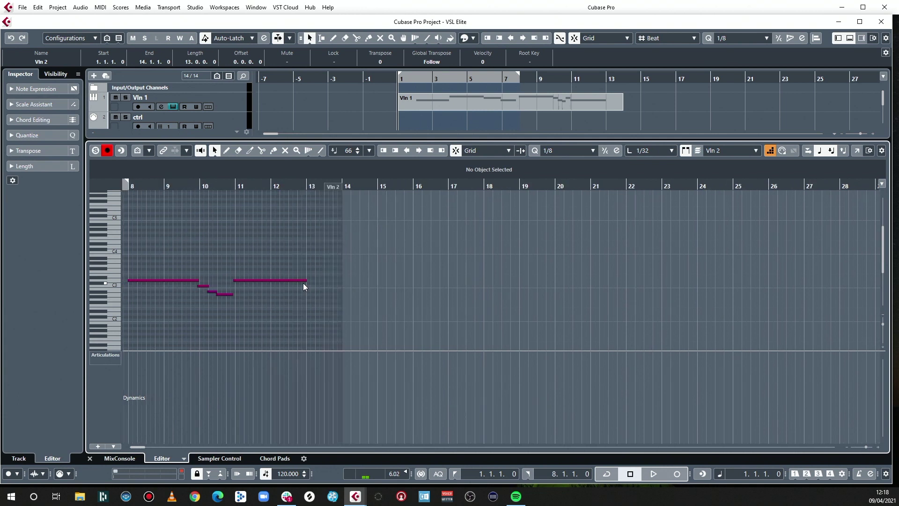
left_click_drag(255, 242, 328, 321)
left_click_drag(319, 286, 325, 287)
left_click_drag(414, 260, 468, 295)
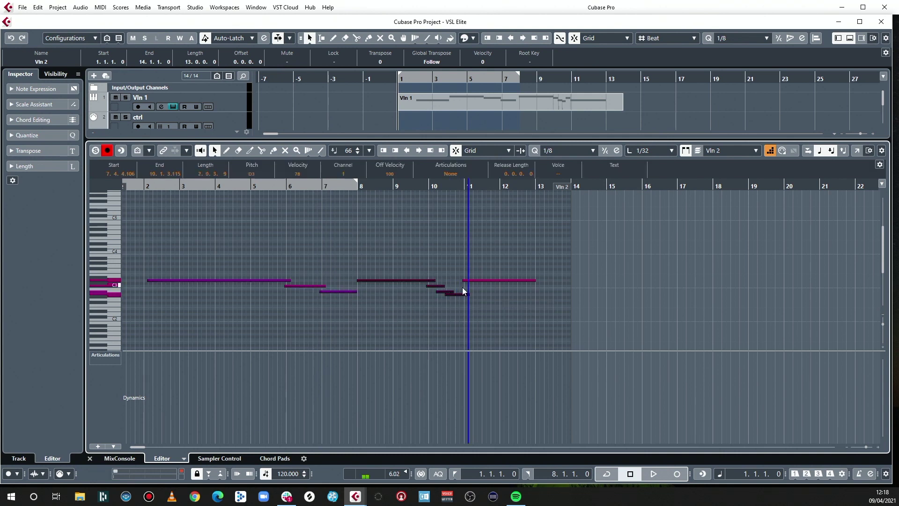
left_click(849, 38)
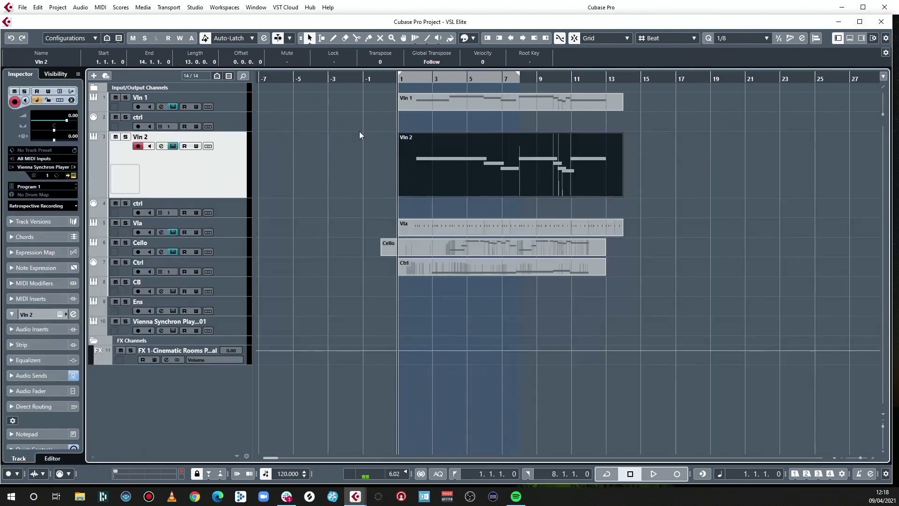
Play the arrangement from bar 1 and lower the Vln 2 volume to -6.22 during playback.
key("space")
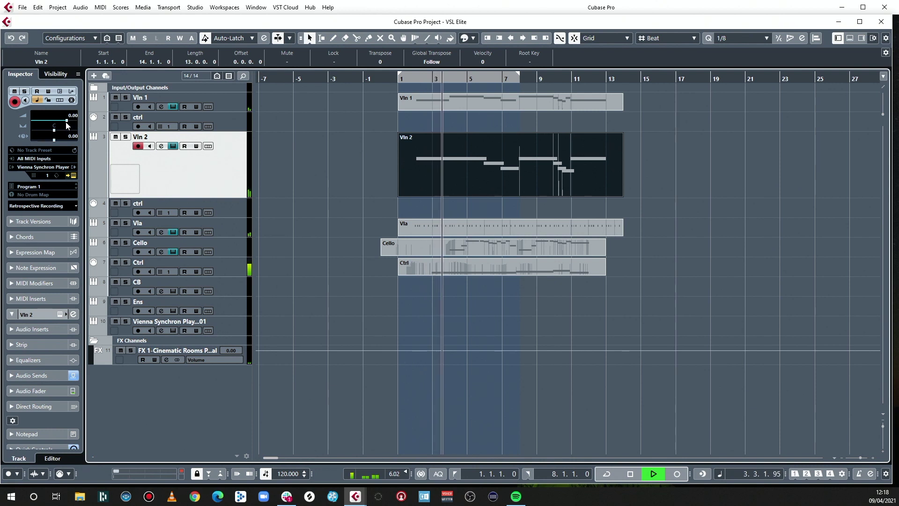
left_click_drag(66, 122, 57, 127)
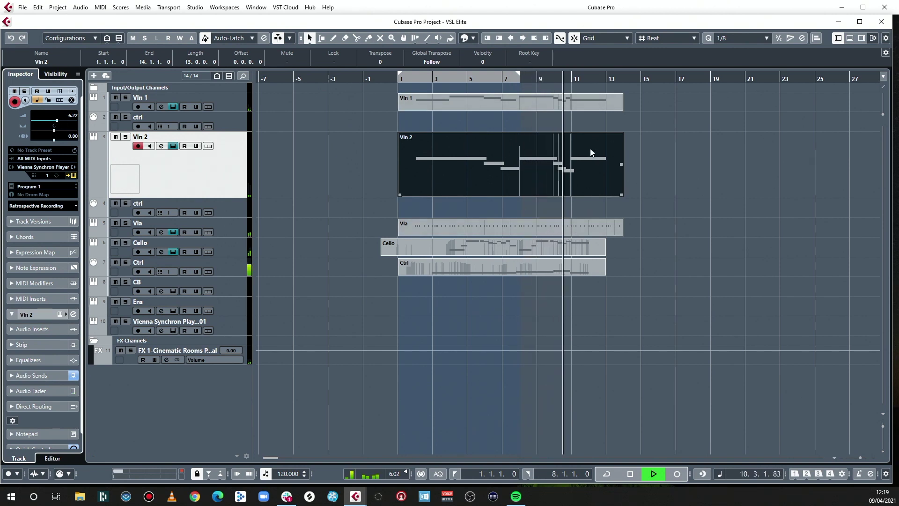
key("space")
Lengthen all the Vln 1 notes so neighbouring notes overlap, and close the editor.
left_click(527, 102)
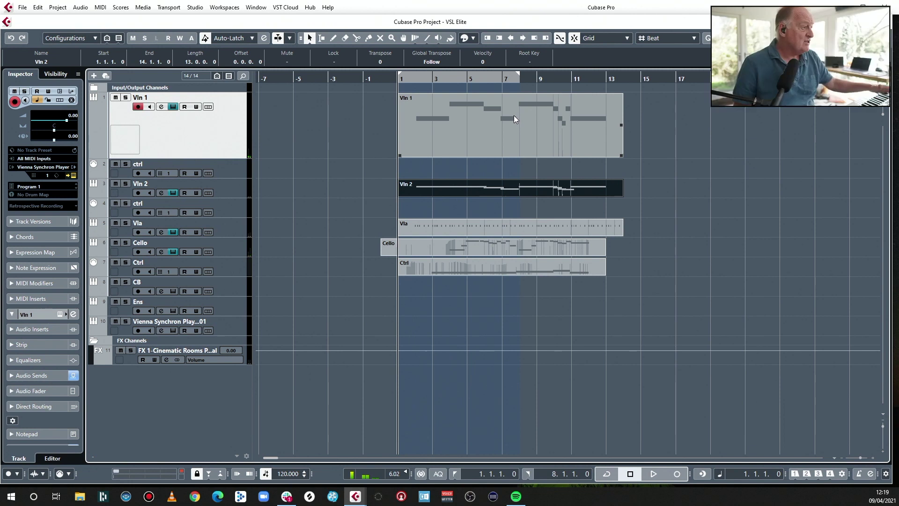
double_click(480, 122)
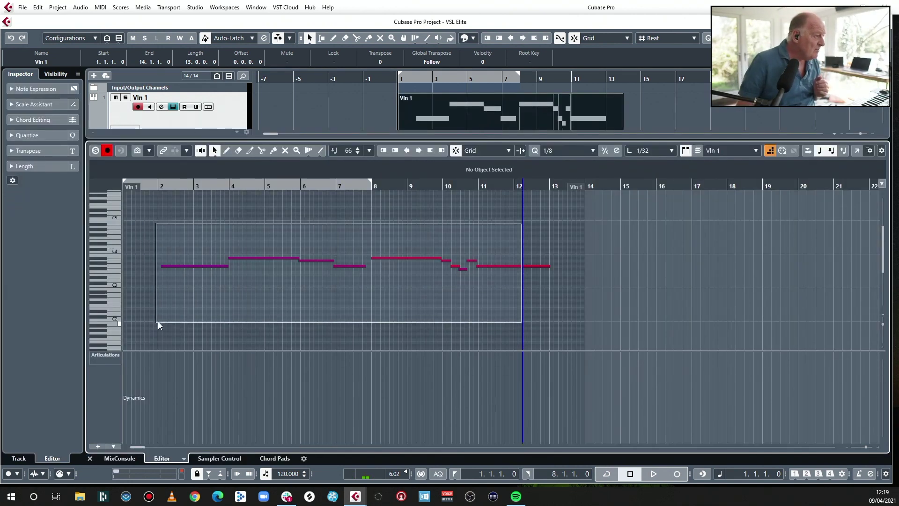
key("ctrl+a")
left_click_drag(228, 269, 242, 276)
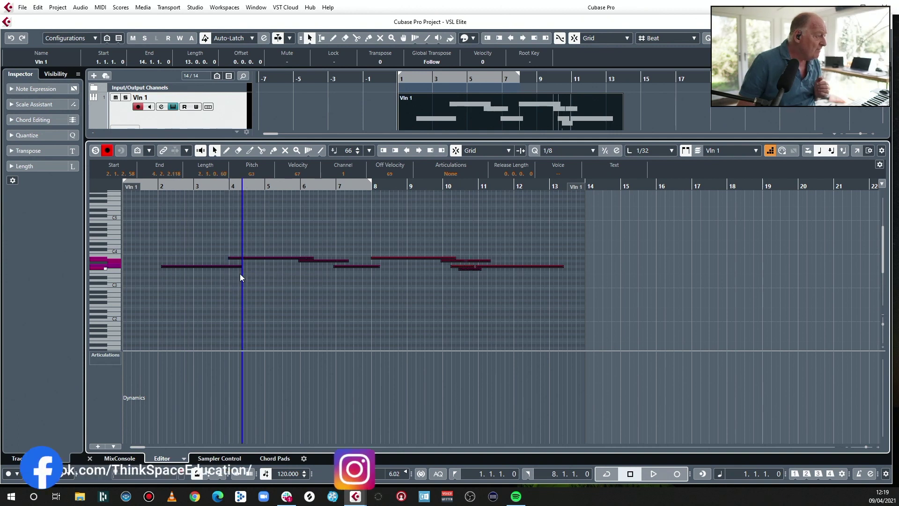
left_click(90, 457)
Bring up the Vln 1 Synchron Player, solo the Vln 1 track and close the instrument window.
left_click(225, 170)
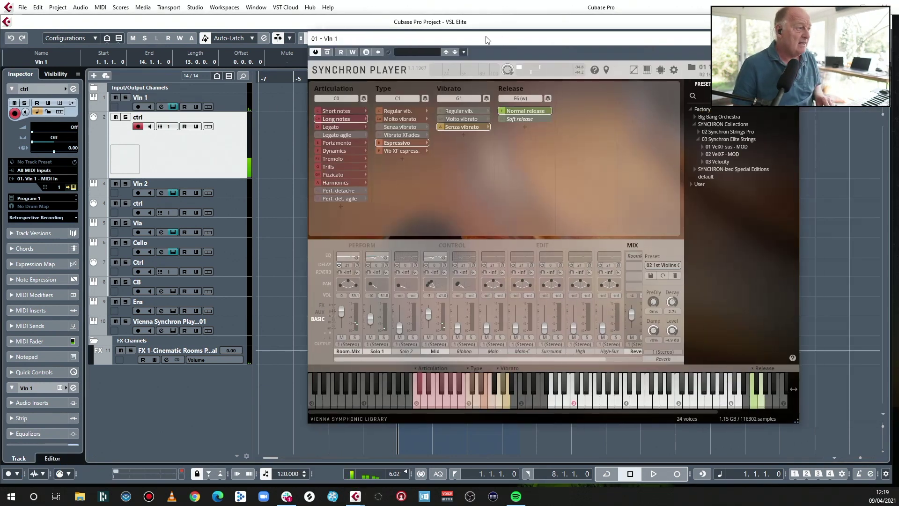
left_click_drag(483, 44, 520, 41)
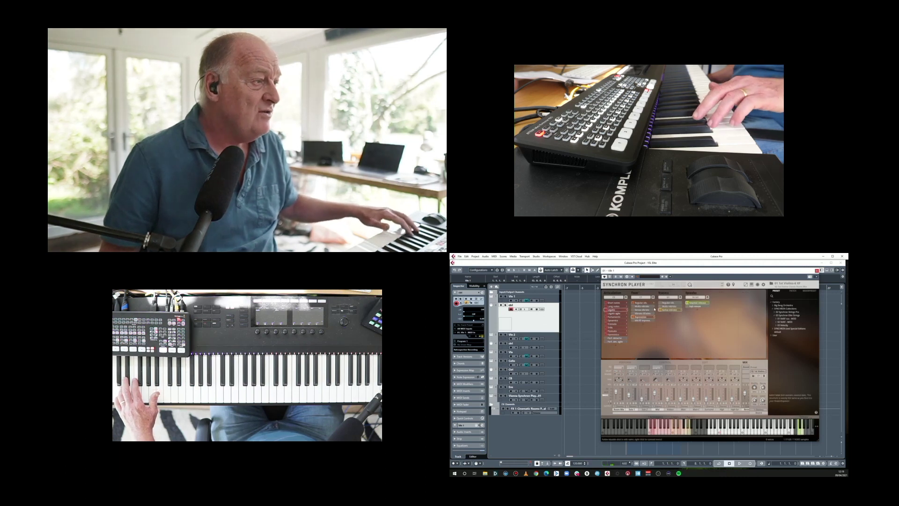
left_click(500, 301)
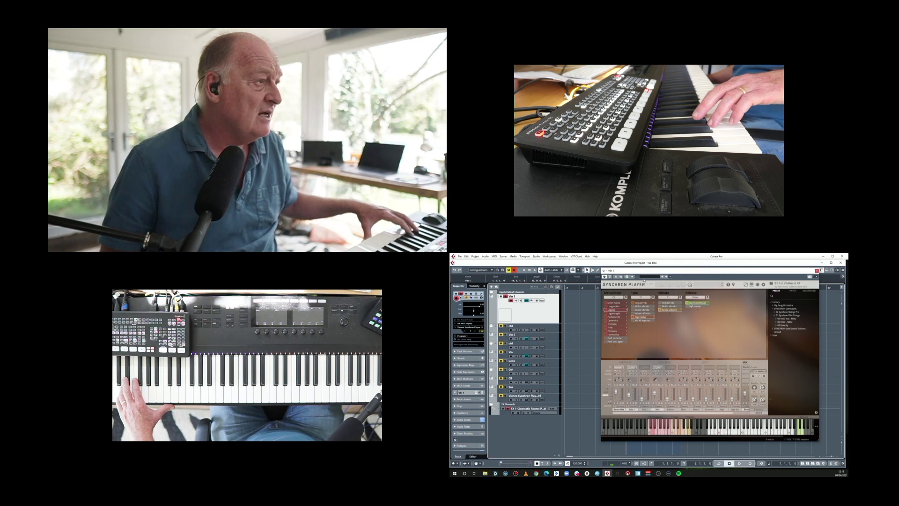
key("ctrl+w")
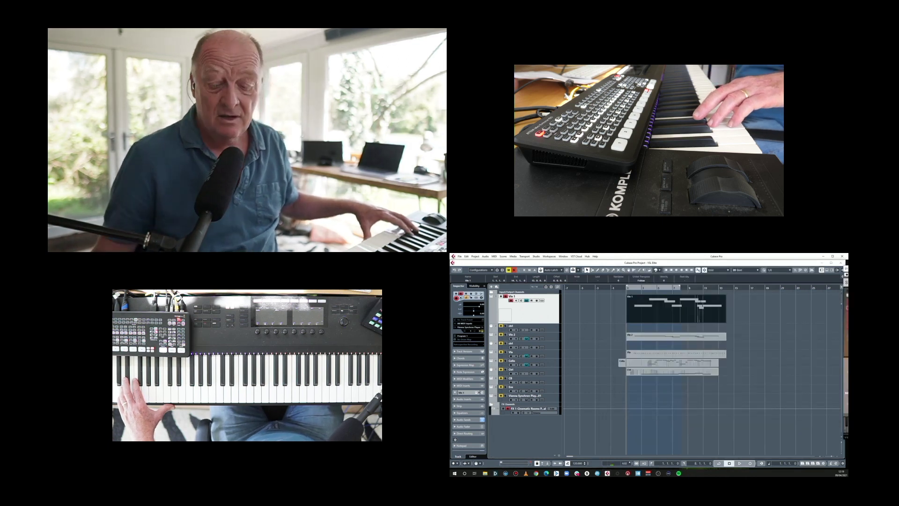
Play back the soloed Vln 1 part and switch its Synchron Player articulation to Legato agile.
key("space")
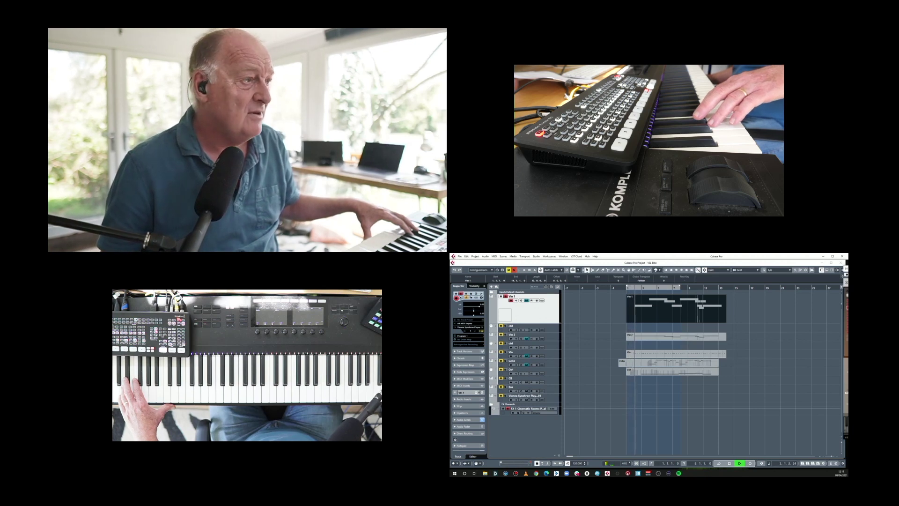
key("ctrl+e")
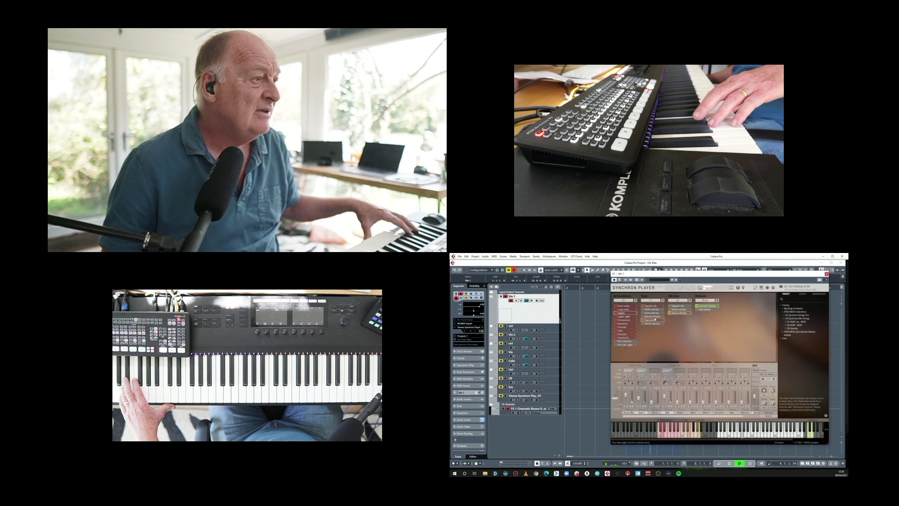
left_click(628, 316)
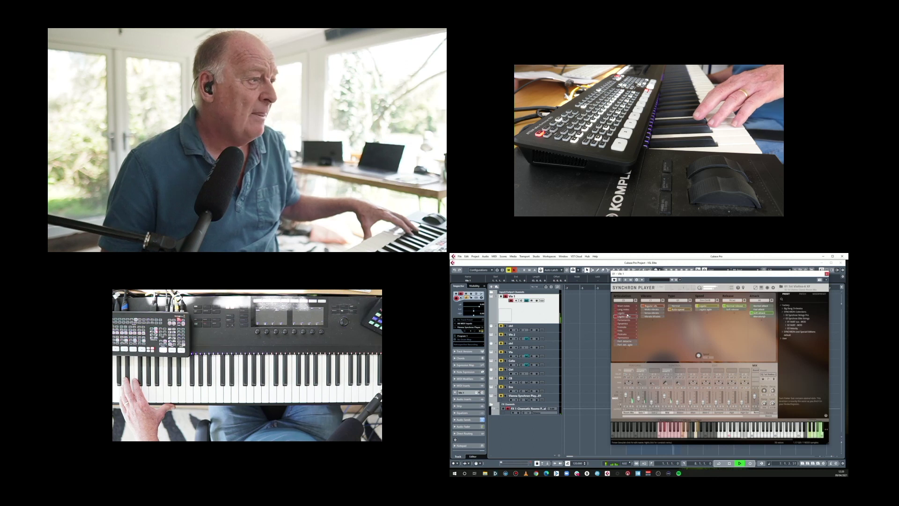
Switch the Vln 1 Synchron Player articulation, unsolo the Vln 1 track and play back the full arrangement from bar 1.
left_click(625, 320)
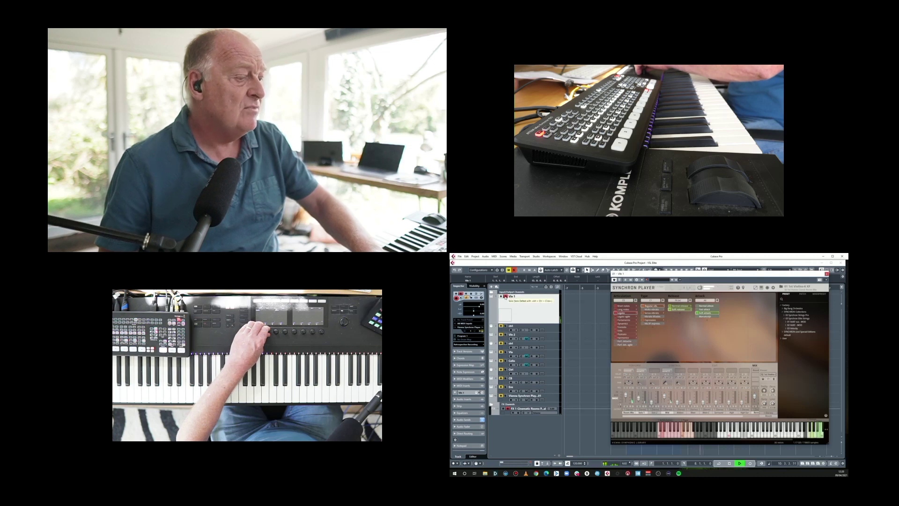
key("space")
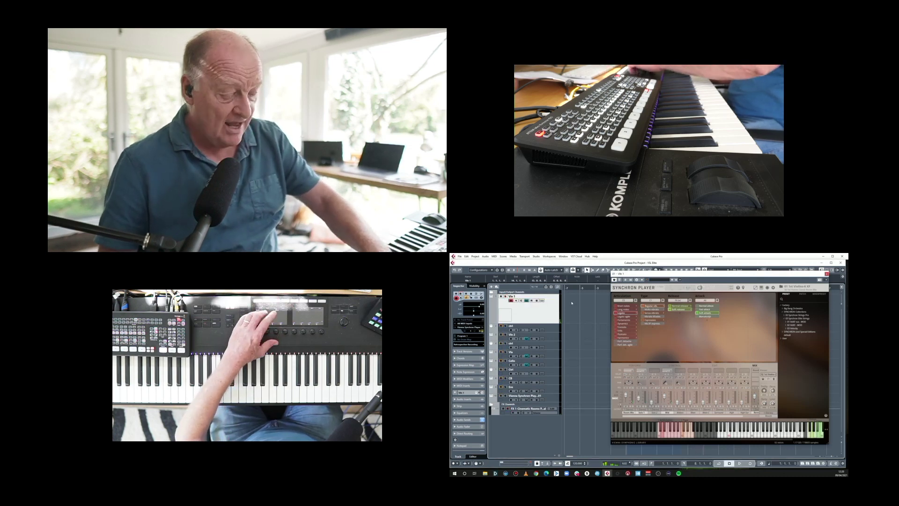
key("space")
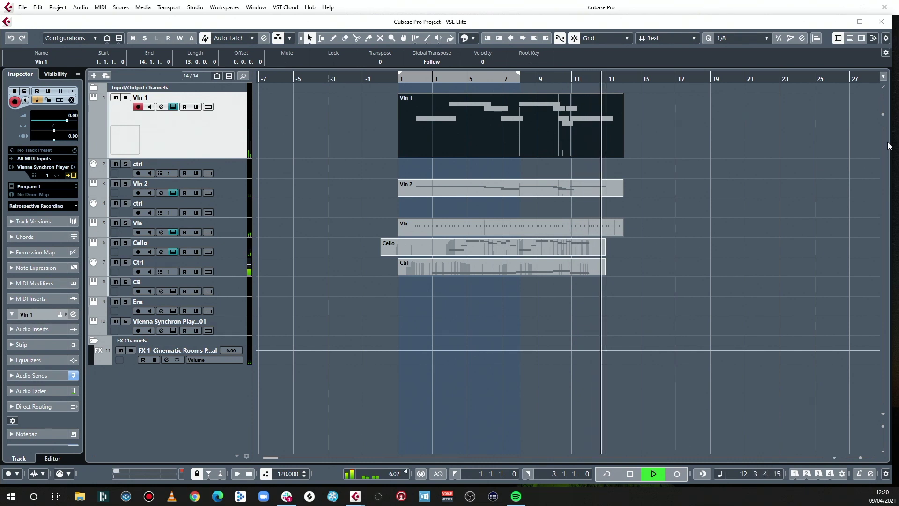
key("space")
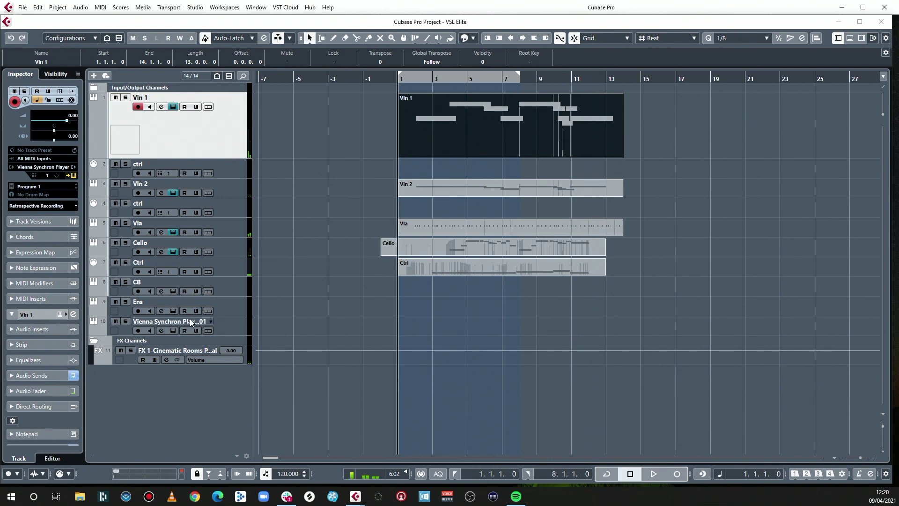
Select the CB track, bring up its Synchron Player and choose the Pizzicato articulation.
left_click(237, 292)
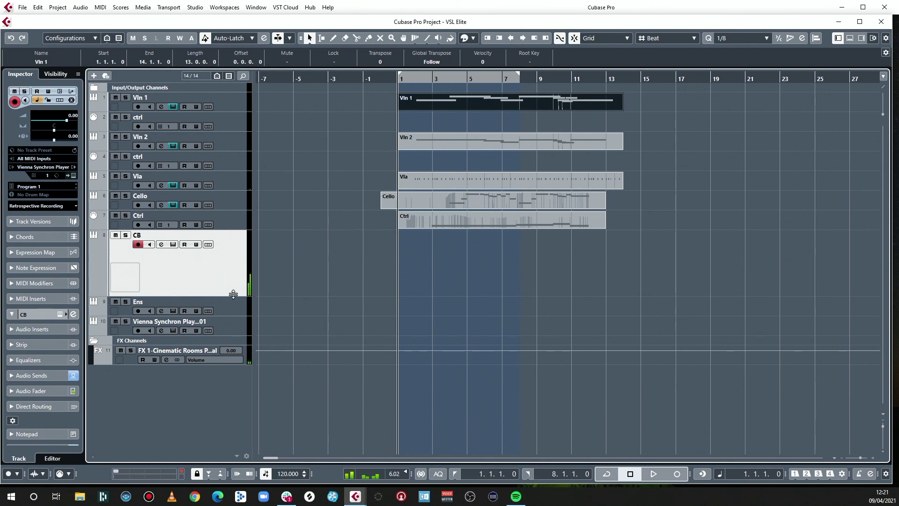
left_click(72, 175)
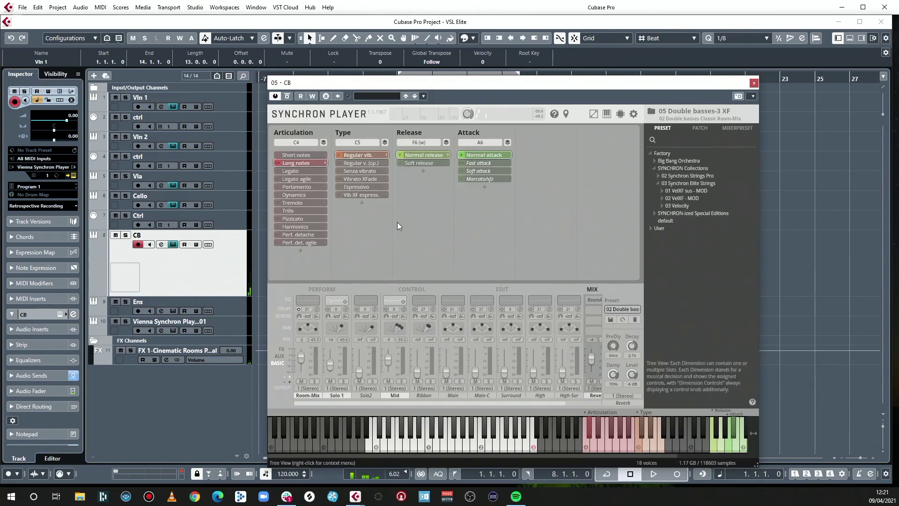
left_click(302, 157)
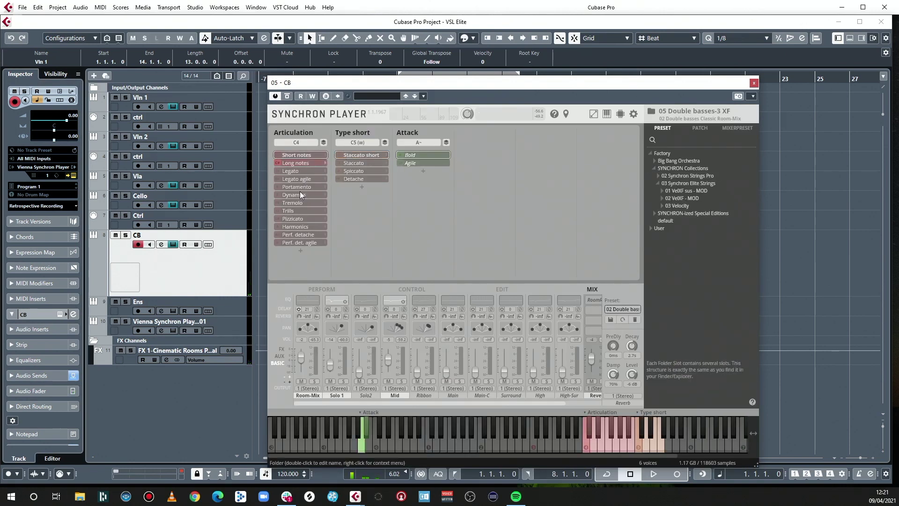
left_click(296, 220)
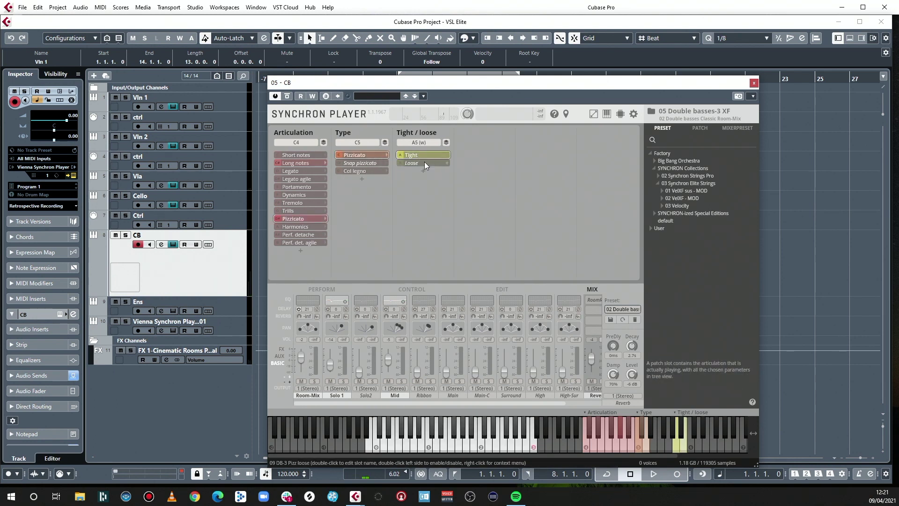
Compare the Loose and Tight pizzicato variants, leave Tight selected and close the CB instrument window.
left_click(417, 164)
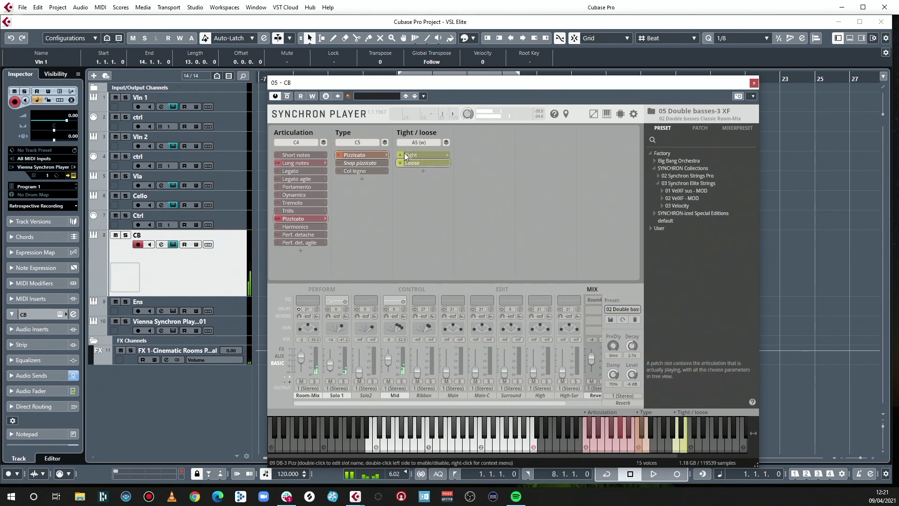
left_click(423, 155)
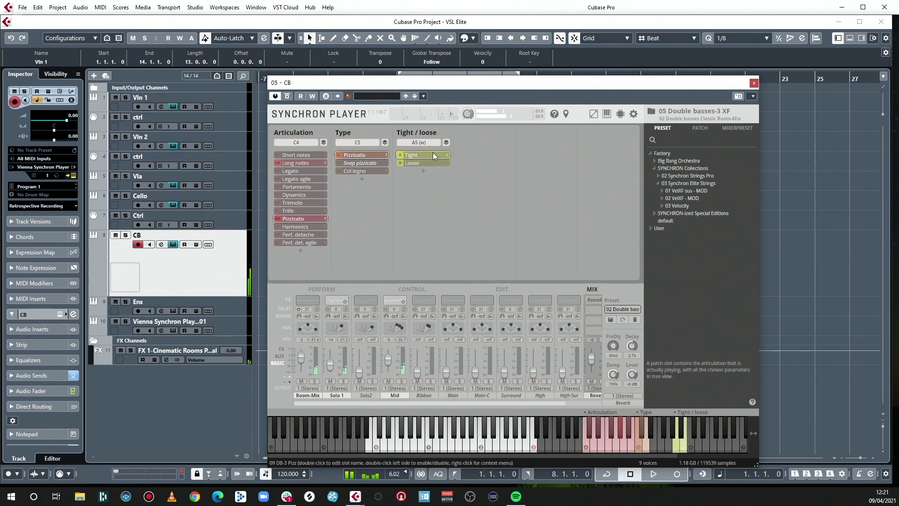
left_click(754, 83)
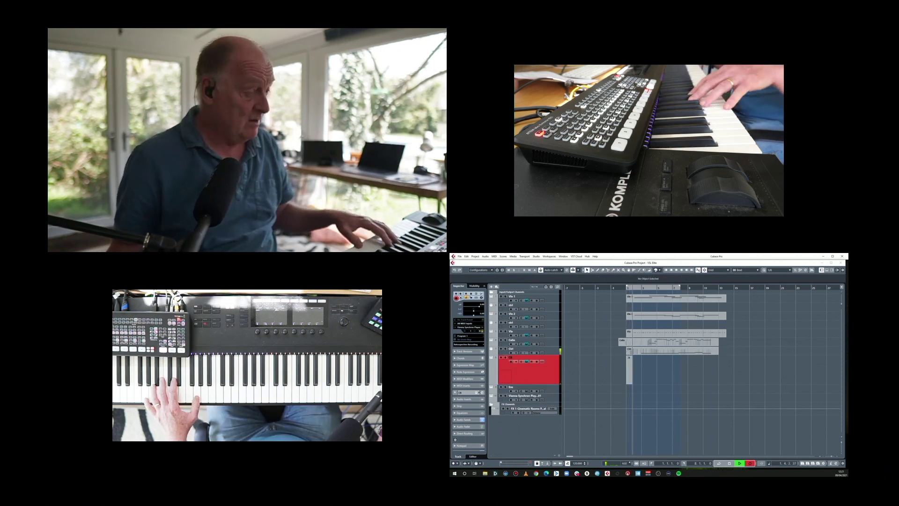
Record a pizzicato double bass part on the CB track from bar 1 to about bar 13, retaking it after the earlier takes.
key("space")
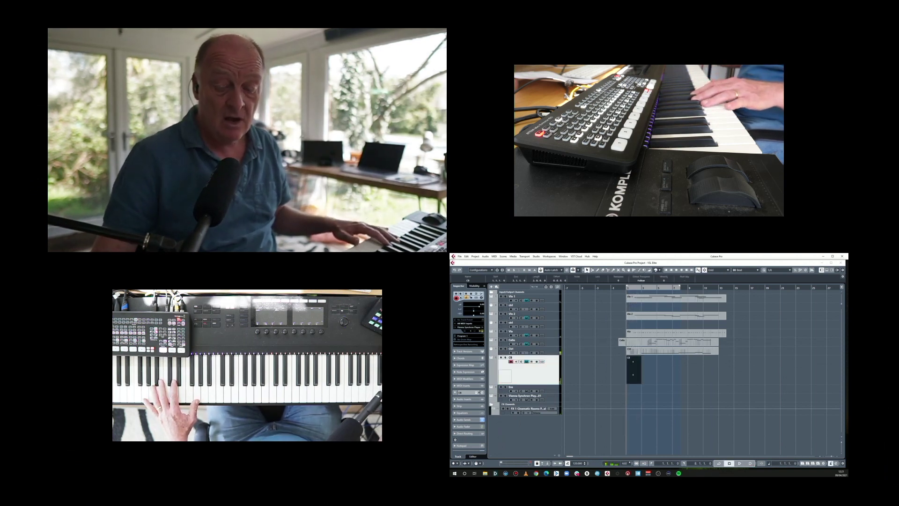
key("KP_Multiply")
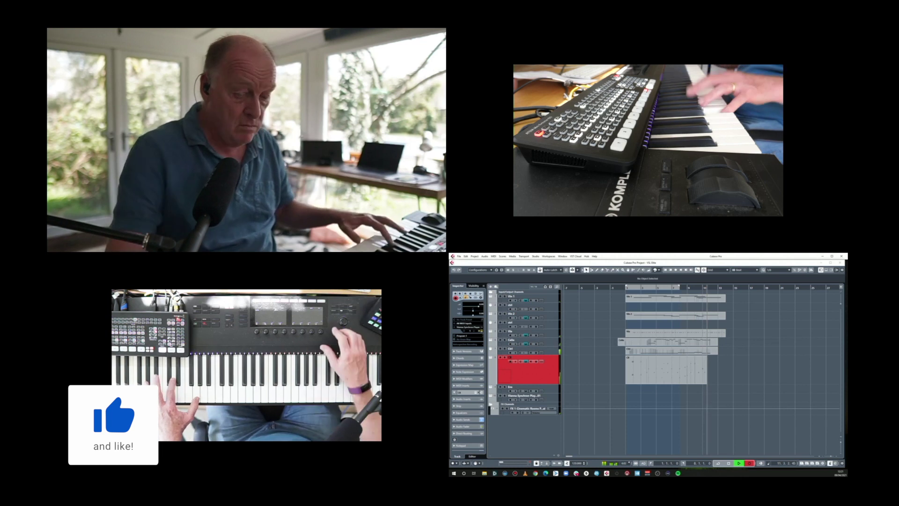
key("space")
key("KP_Multiply")
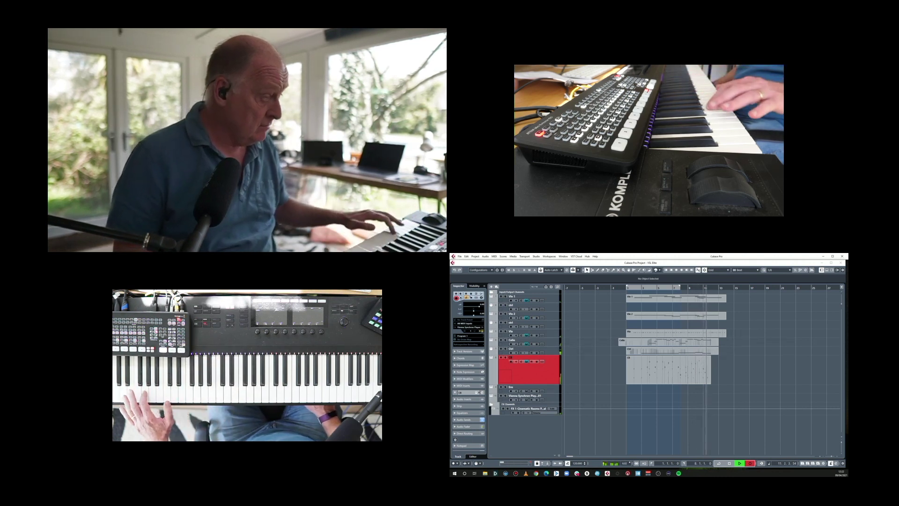
key("space")
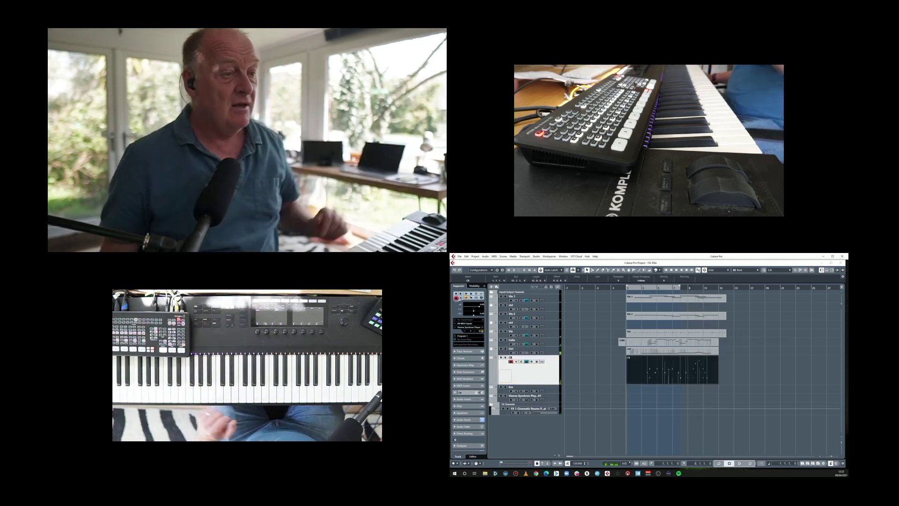